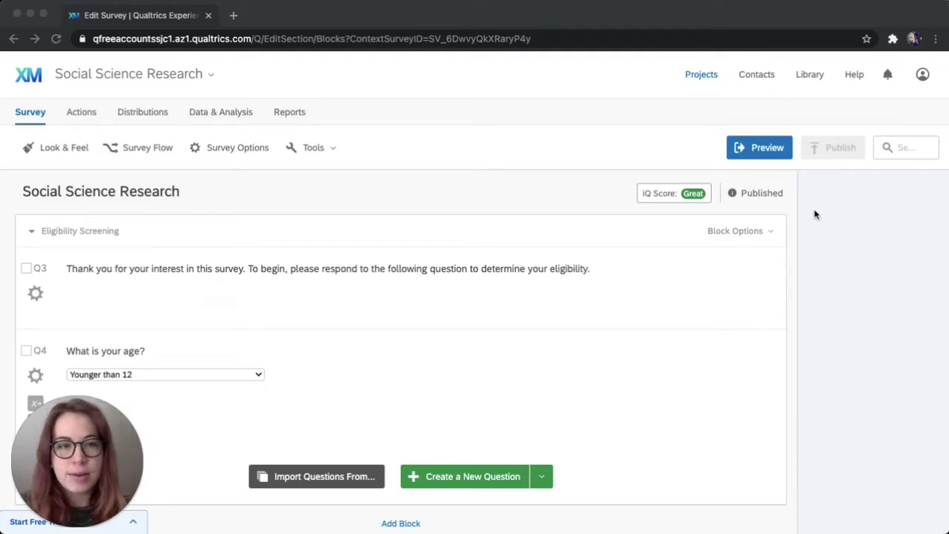
Preview the survey, answering the age question with Younger than 12 to test the ineligible path.
{"action": "left_click", "coordinate": [756, 150]}
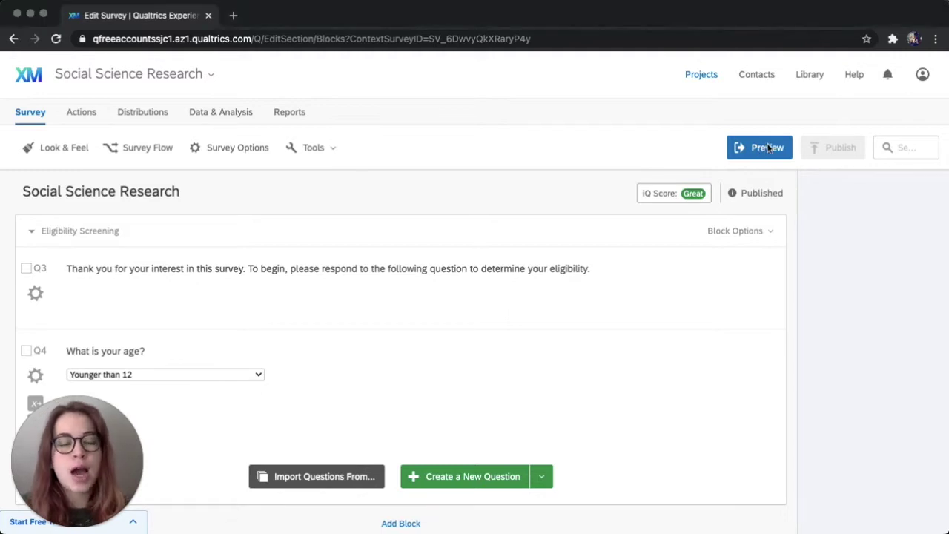
{"action": "left_click", "coordinate": [756, 150]}
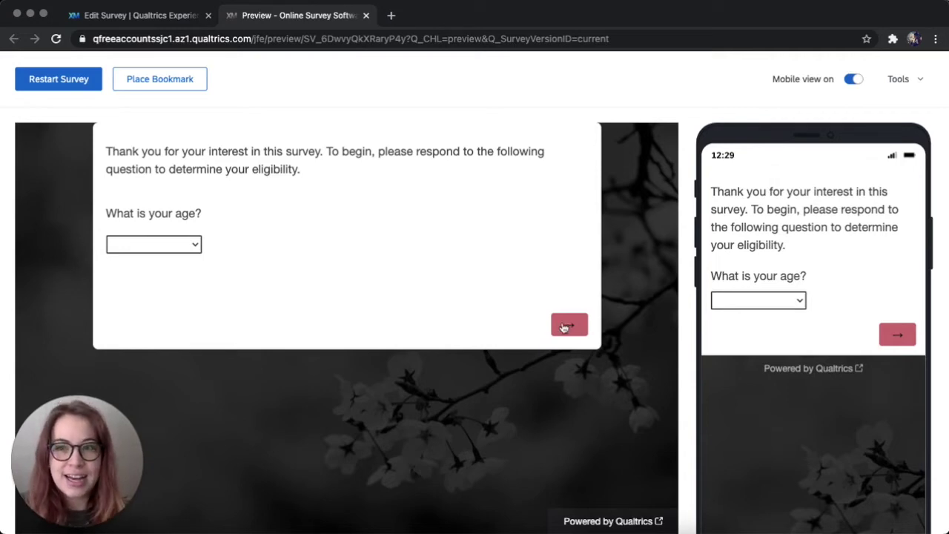
{"action": "left_click", "coordinate": [185, 245]}
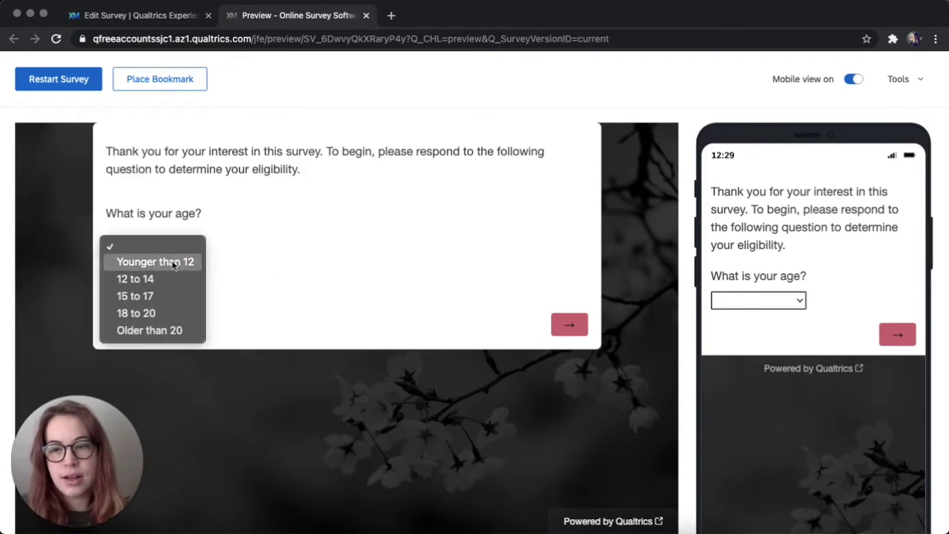
{"action": "left_click", "coordinate": [170, 264]}
{"action": "left_click", "coordinate": [560, 330]}
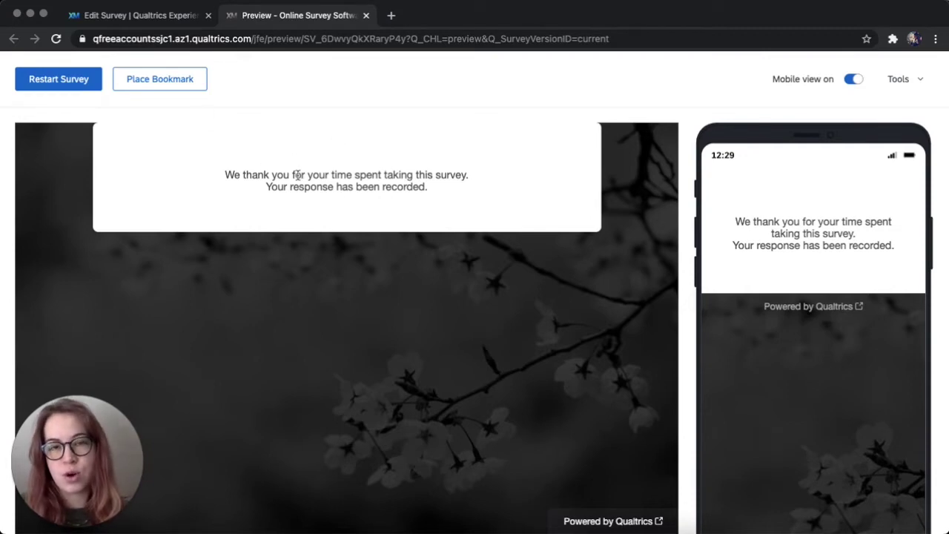
Inspect the age branch's End of Survey settings in the survey flow, leaving without saving.
{"action": "left_click", "coordinate": [366, 15]}
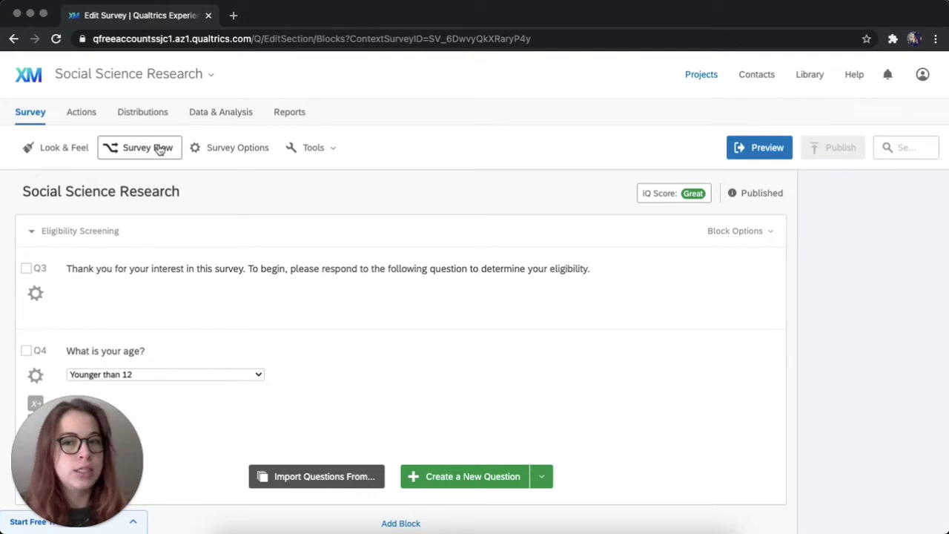
{"action": "left_click", "coordinate": [159, 150]}
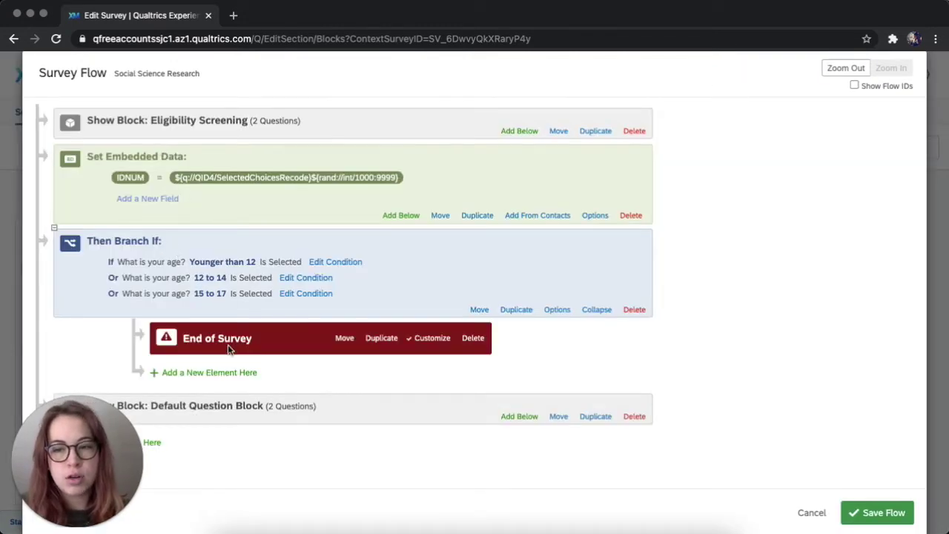
{"action": "scroll", "coordinate": [337, 405], "scroll_direction": "down", "scroll_amount": 1}
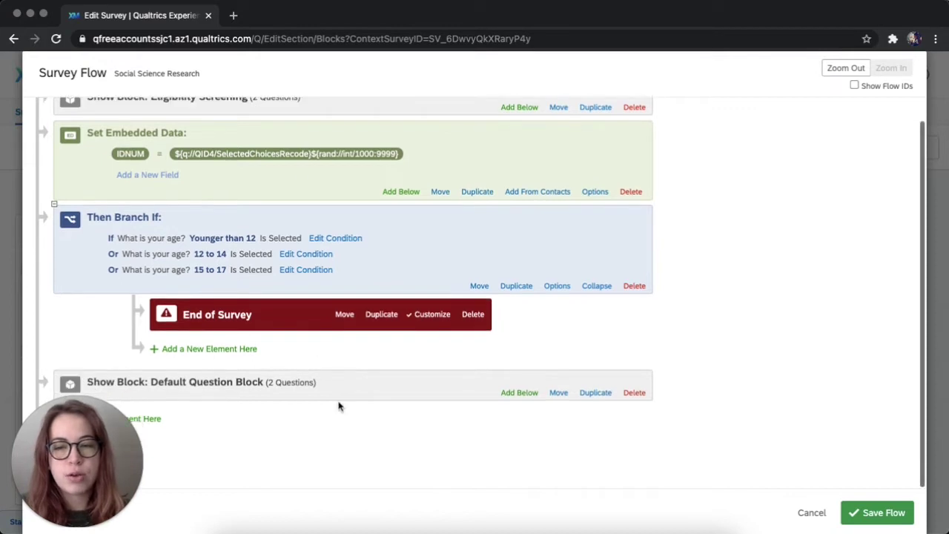
{"action": "scroll", "coordinate": [338, 406], "scroll_direction": "up", "scroll_amount": 1}
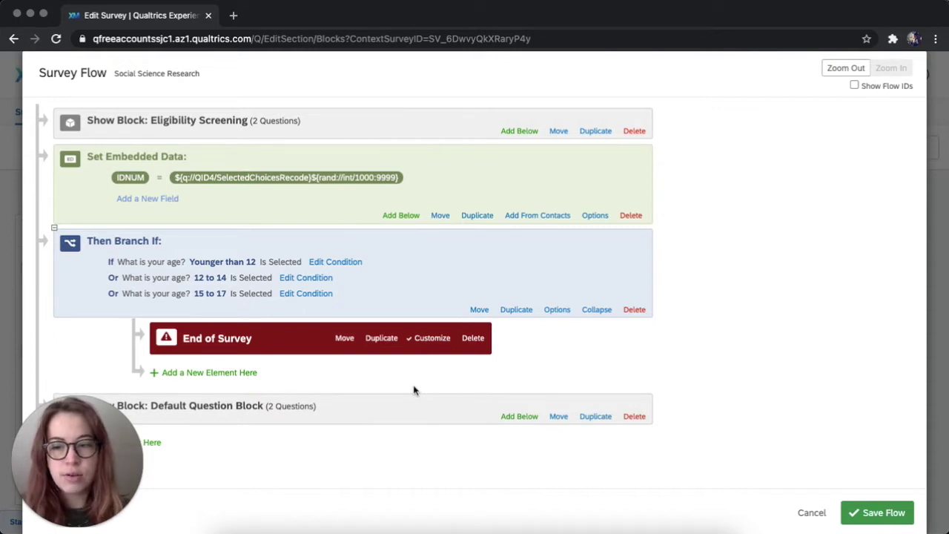
{"action": "left_click", "coordinate": [432, 339]}
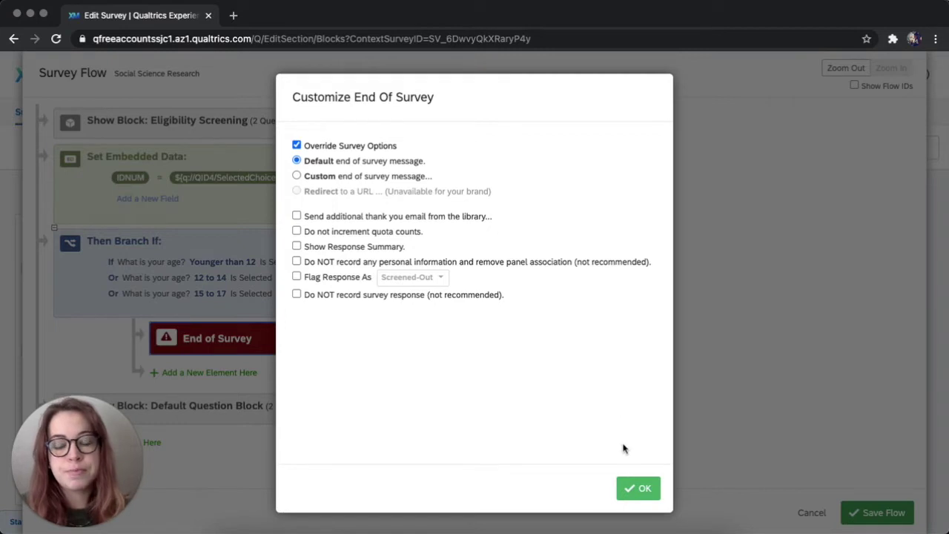
{"action": "left_click", "coordinate": [644, 491]}
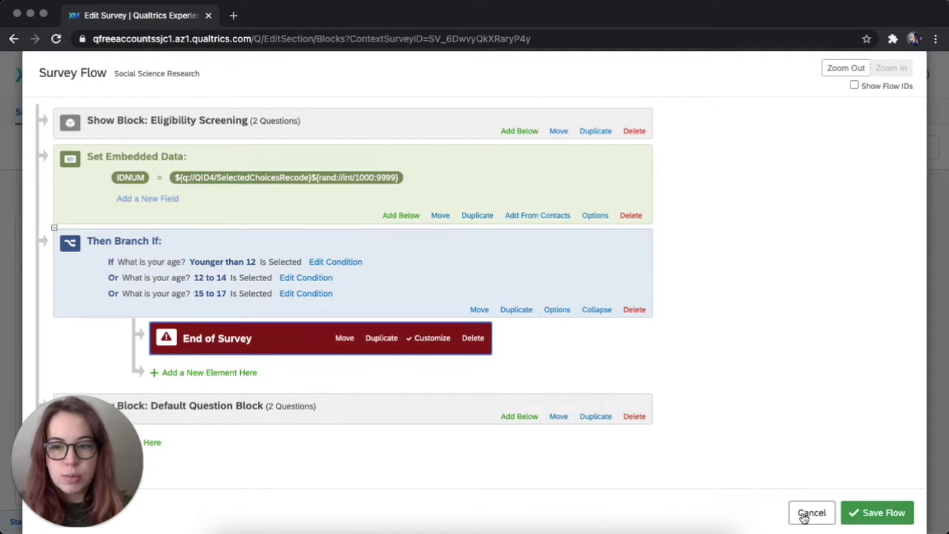
{"action": "left_click", "coordinate": [808, 513]}
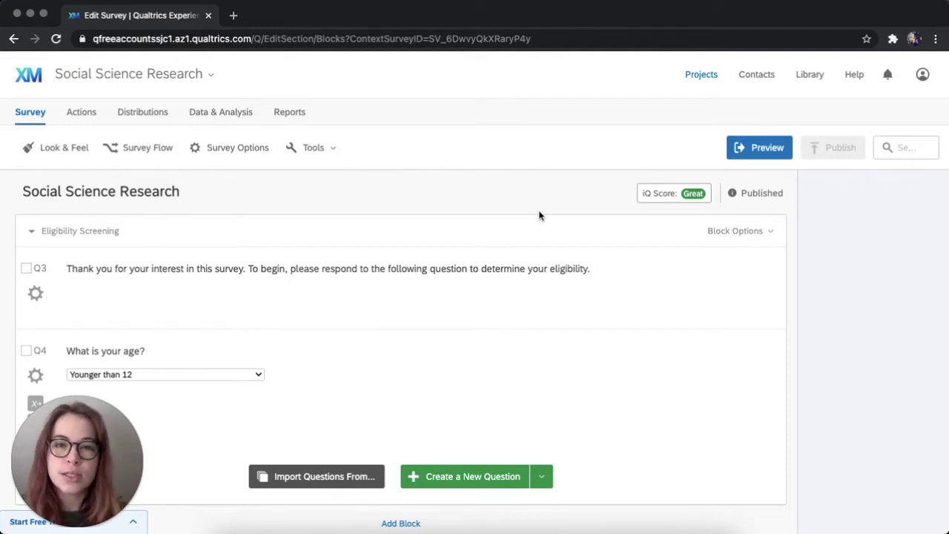
Open Survey Options and scroll down to the end-of-survey settings.
{"action": "scroll", "coordinate": [539, 216], "scroll_direction": "down", "scroll_amount": 10}
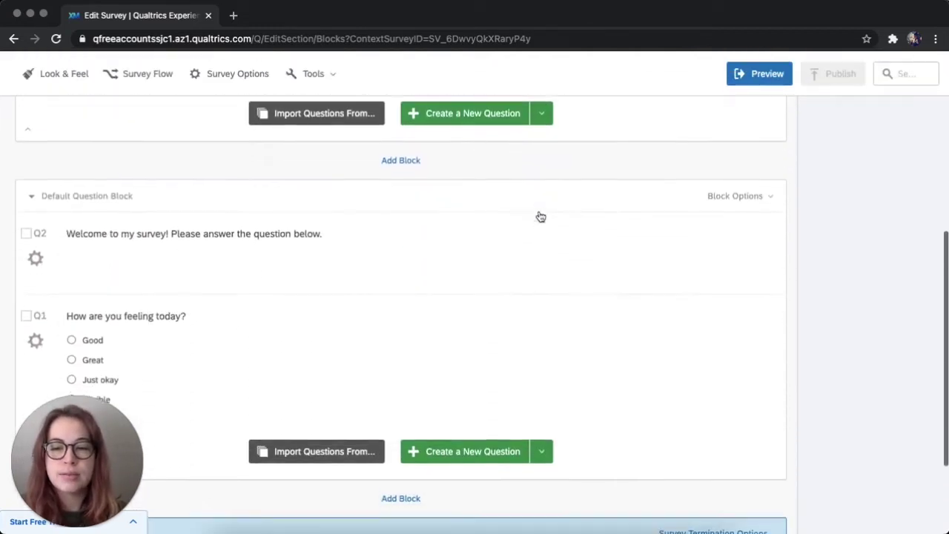
{"action": "mouse_move", "coordinate": [541, 217]}
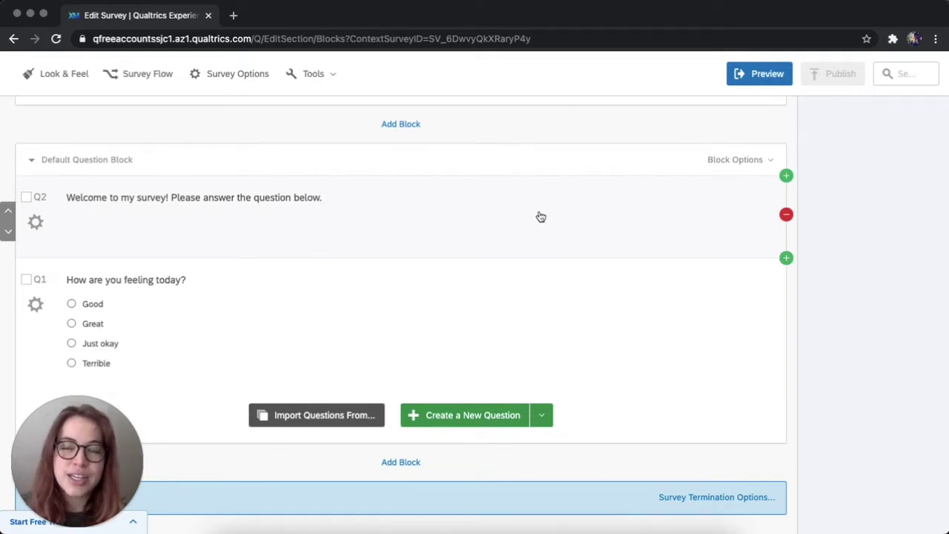
{"action": "scroll", "coordinate": [541, 217], "scroll_direction": "up", "scroll_amount": 10}
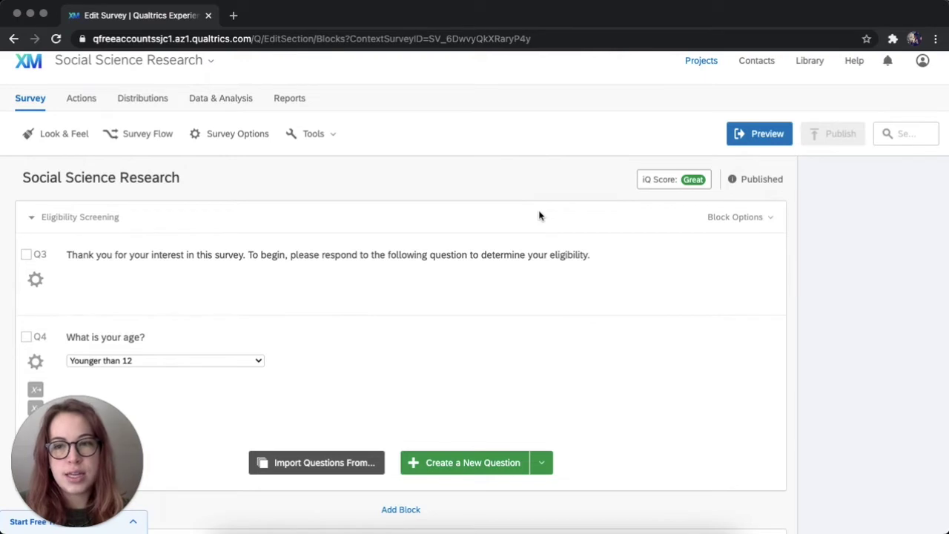
{"action": "scroll", "coordinate": [539, 215], "scroll_direction": "up", "scroll_amount": 1}
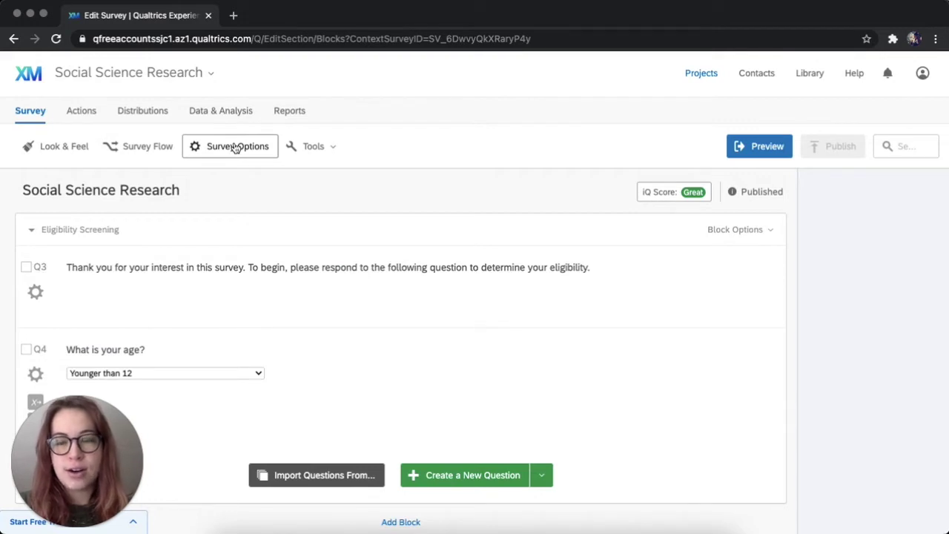
{"action": "left_click", "coordinate": [237, 147]}
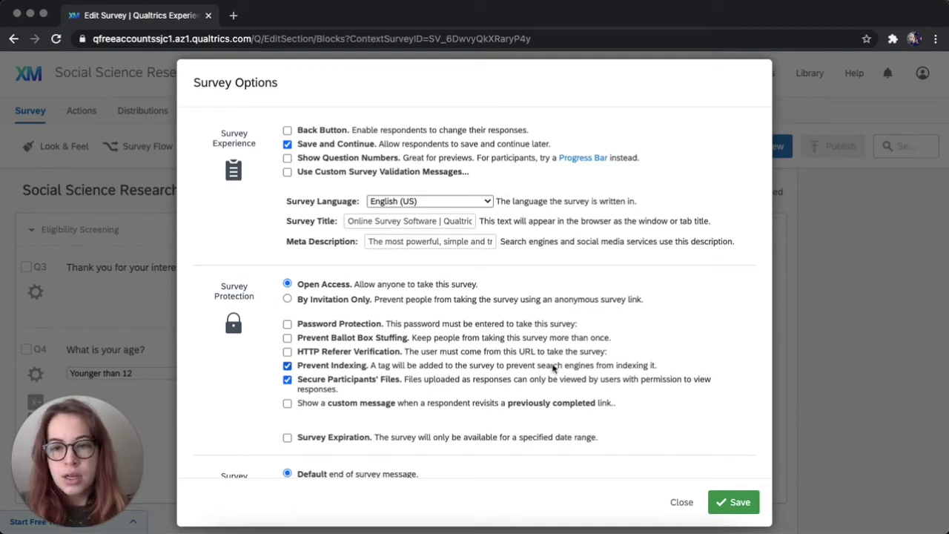
{"action": "scroll", "coordinate": [553, 367], "scroll_direction": "down", "scroll_amount": 2}
{"action": "scroll", "coordinate": [553, 368], "scroll_direction": "down", "scroll_amount": 3}
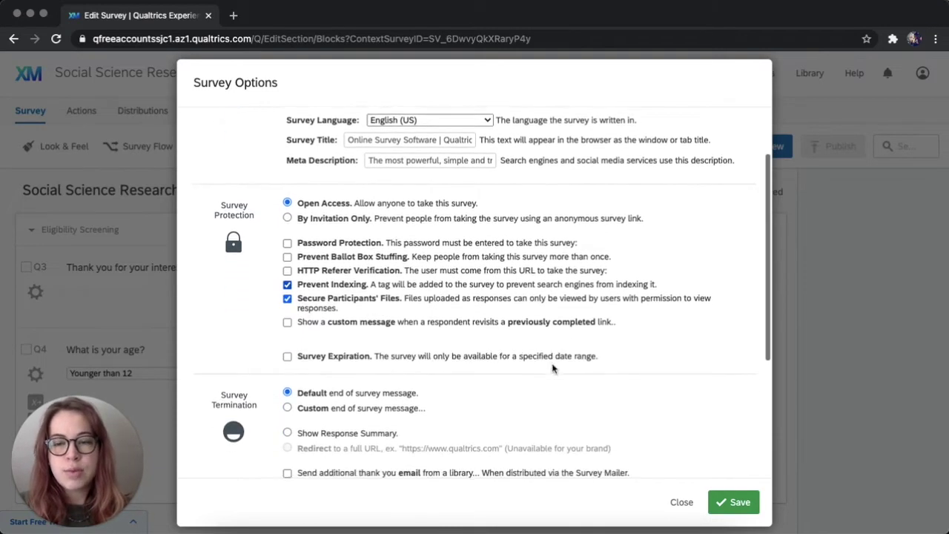
{"action": "scroll", "coordinate": [552, 368], "scroll_direction": "down", "scroll_amount": 4}
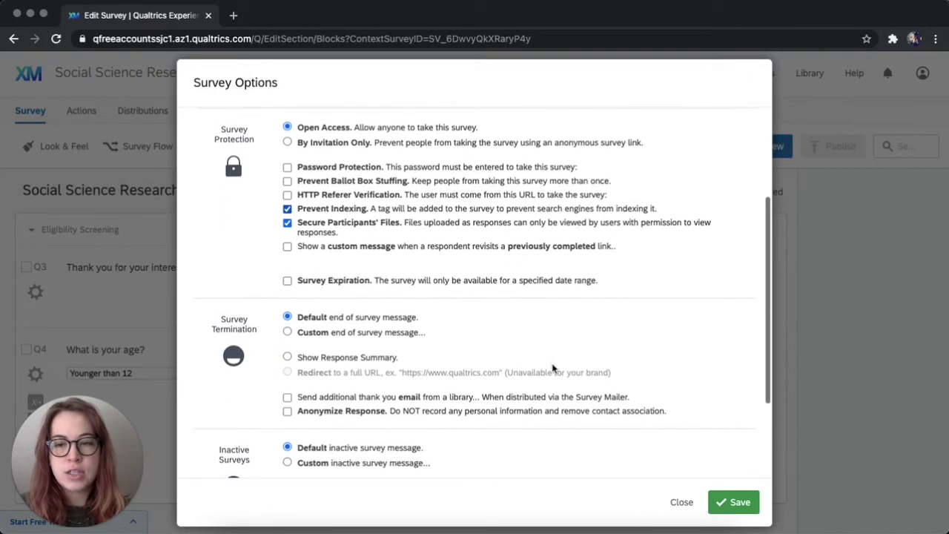
{"action": "scroll", "coordinate": [552, 369], "scroll_direction": "down", "scroll_amount": 2}
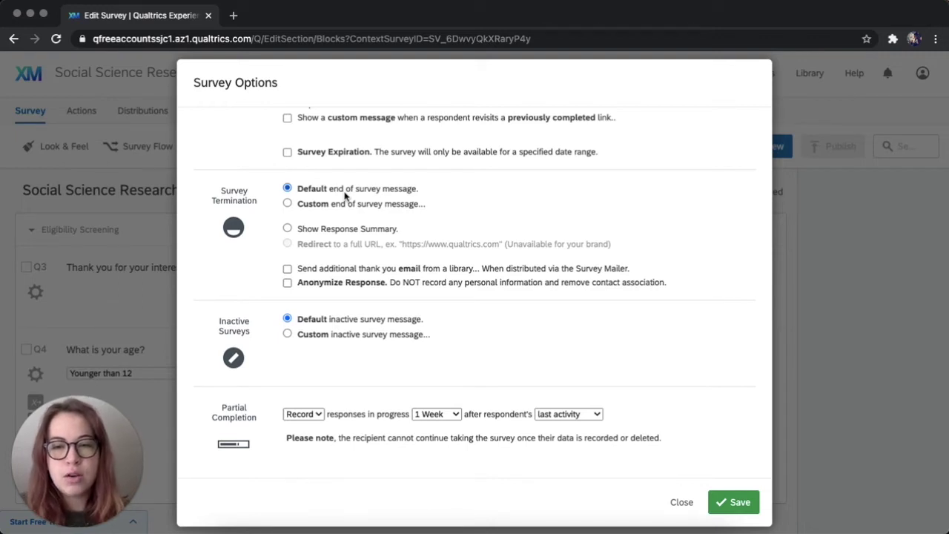
Select Custom end of survey message and start a New Message in My Library.
{"action": "left_click", "coordinate": [288, 204]}
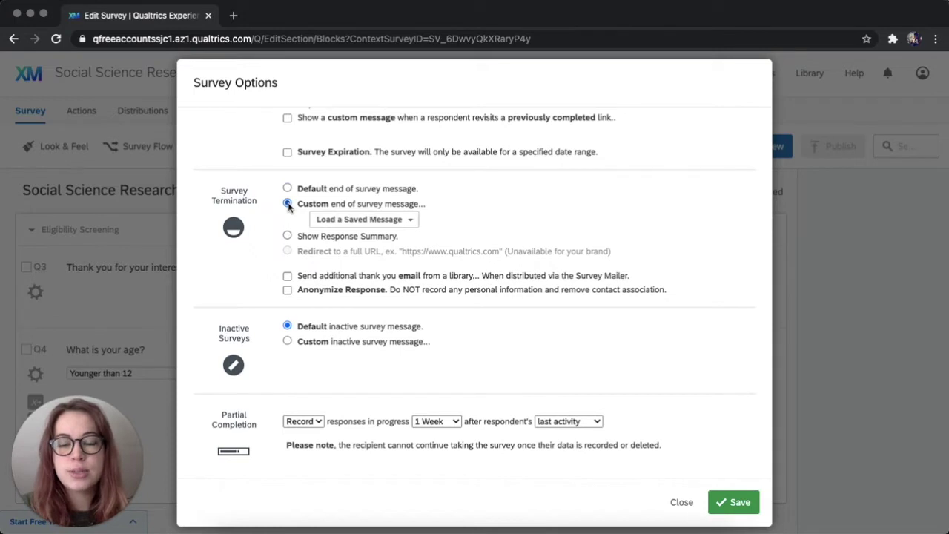
{"action": "left_click", "coordinate": [413, 223]}
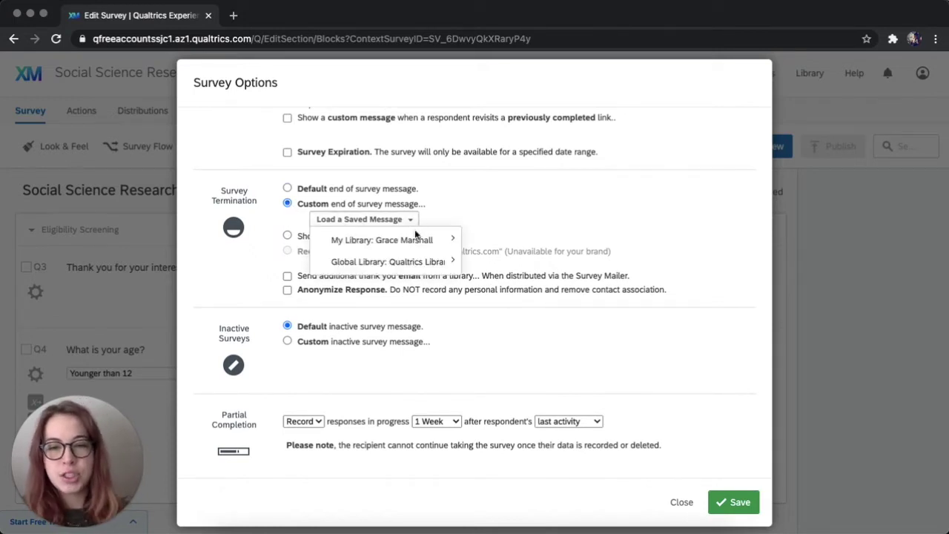
{"action": "mouse_move", "coordinate": [418, 245]}
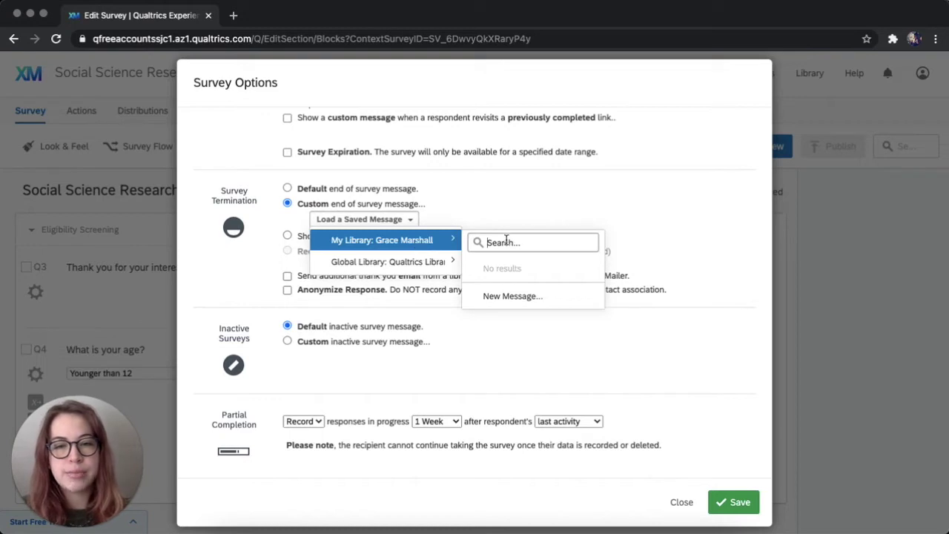
{"action": "left_click", "coordinate": [523, 297]}
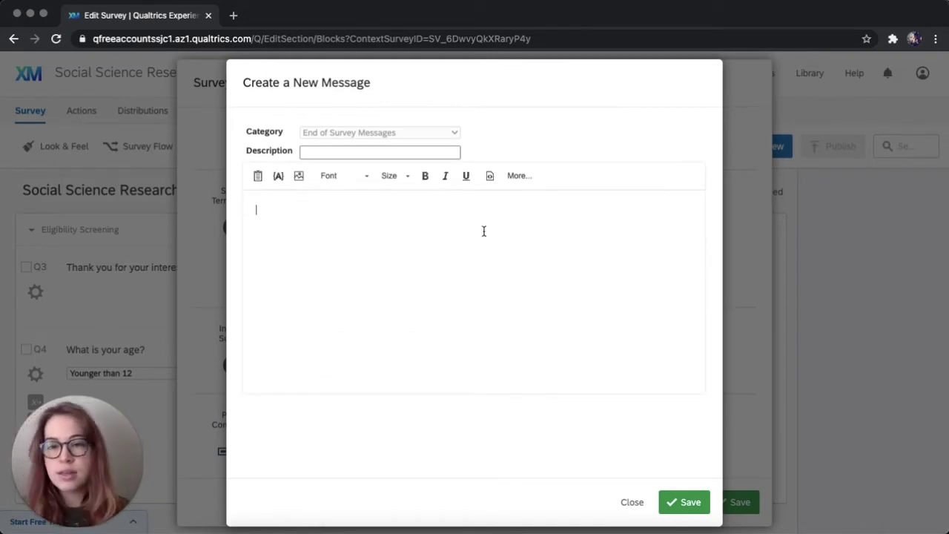
Enter 'Thank you ending' as the new message's description and place the cursor in its body.
{"action": "left_click", "coordinate": [421, 151]}
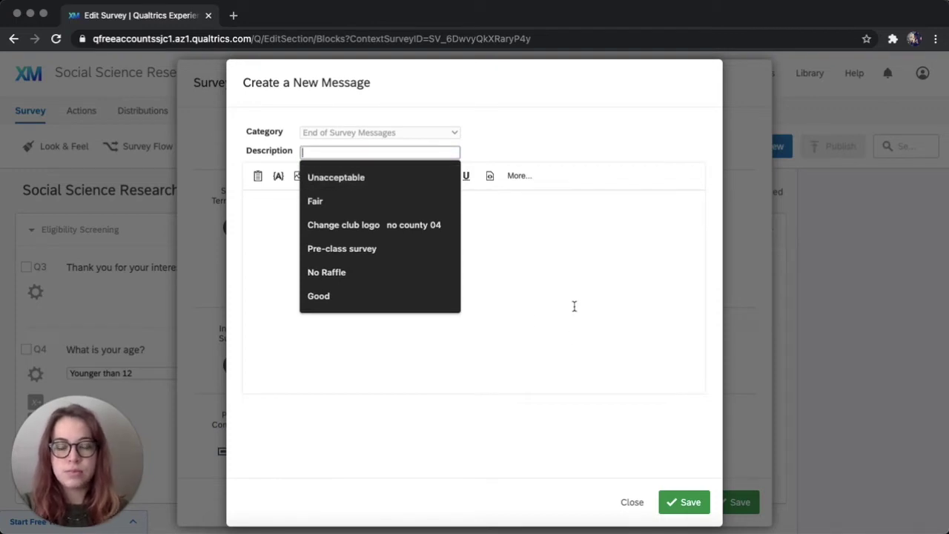
{"action": "type", "text": "Thank "}
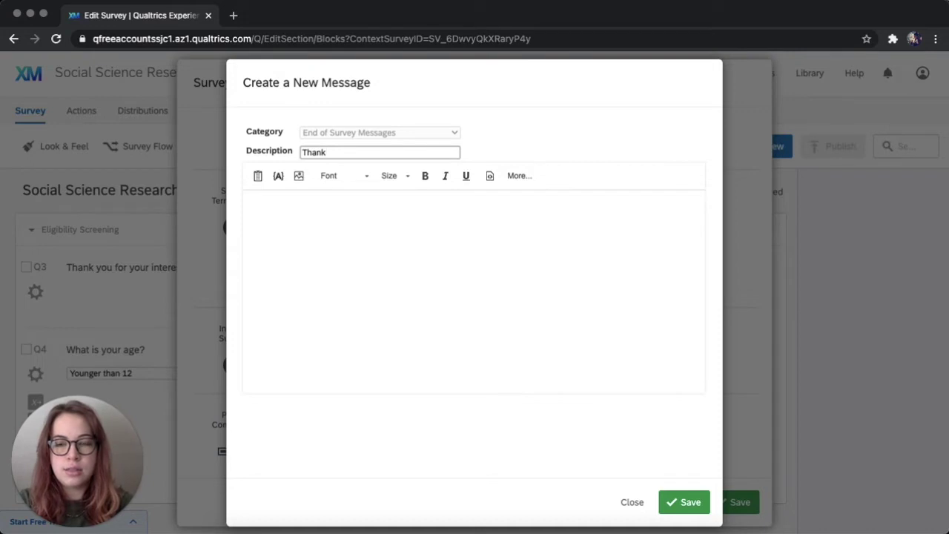
{"action": "type", "text": "you"}
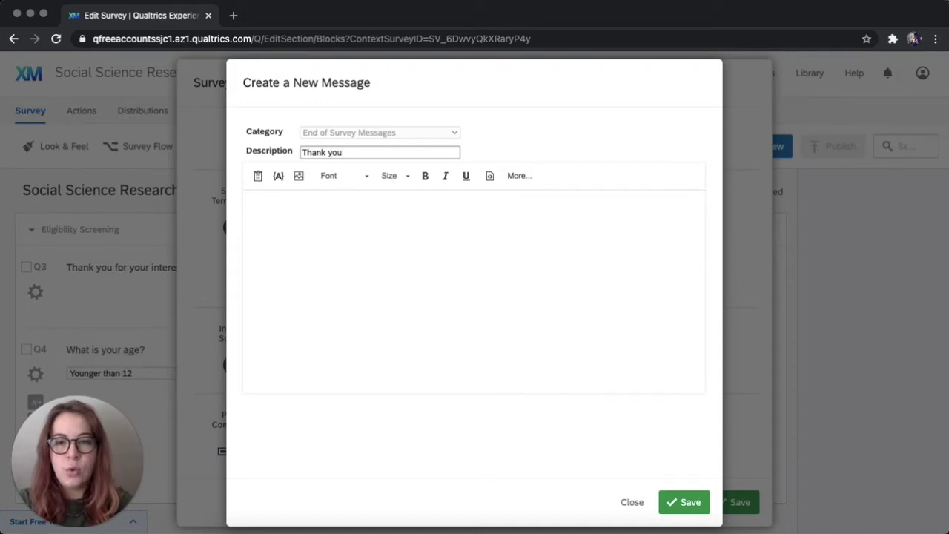
{"action": "type", "text": " ending"}
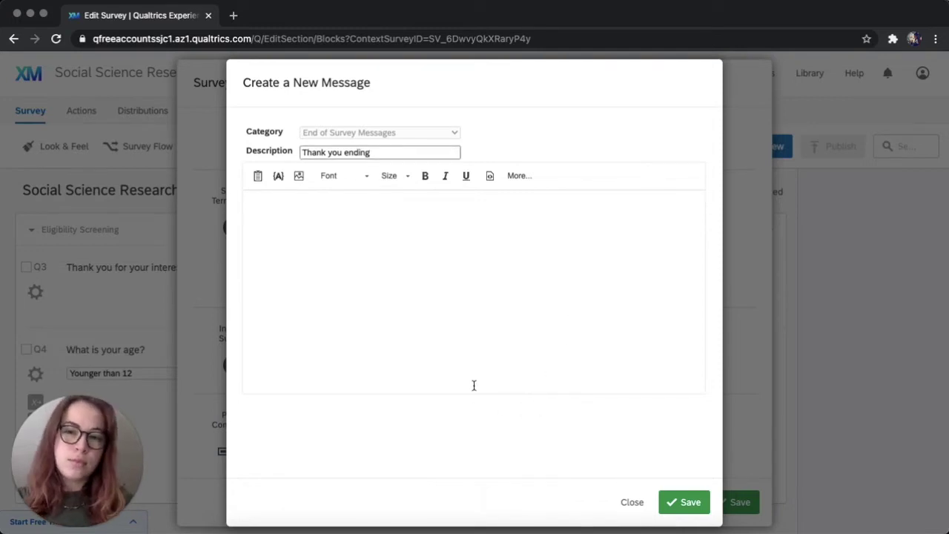
{"action": "left_click", "coordinate": [414, 238]}
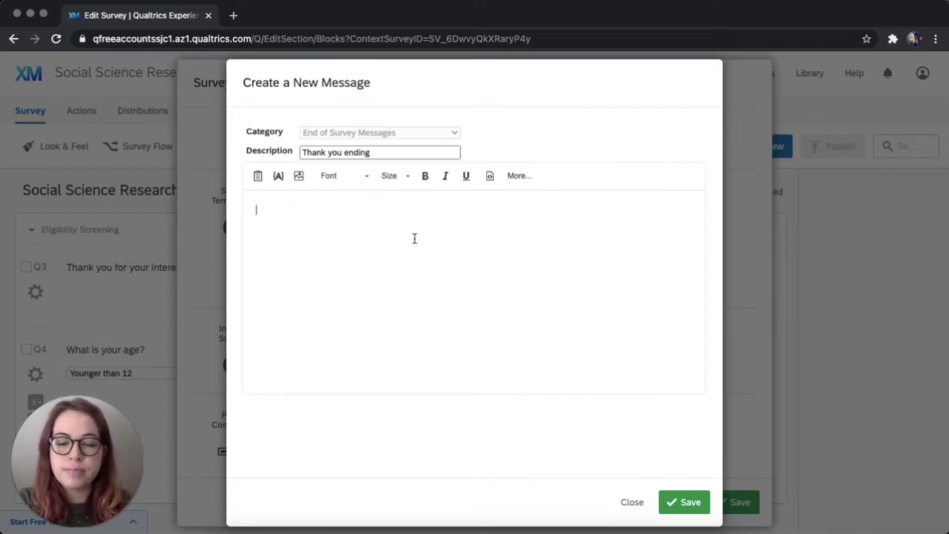
Write the opening line 'Thank you for your thoughtful responses, they have been recorded.'.
{"action": "type", "text": "T"}
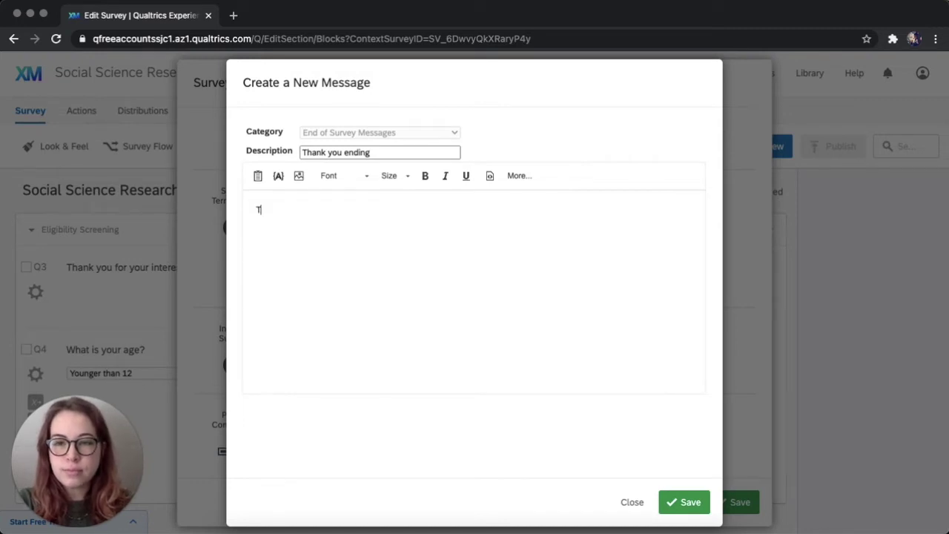
{"action": "type", "text": "hank you "}
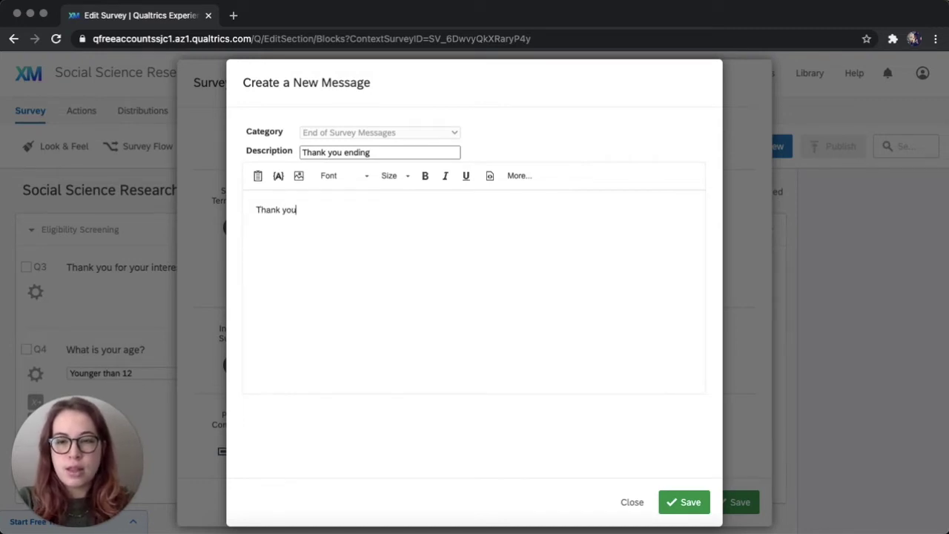
{"action": "type", "text": "for"}
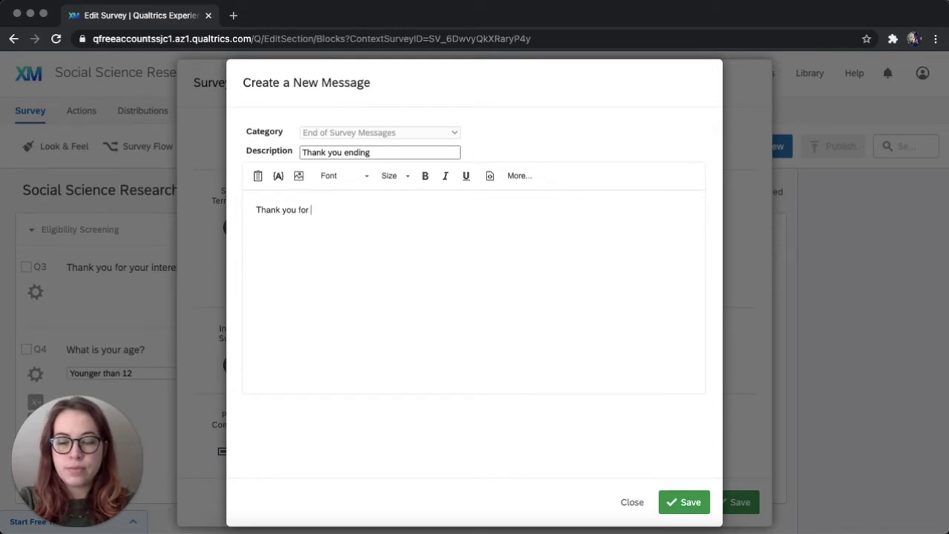
{"action": "type", "text": " your"}
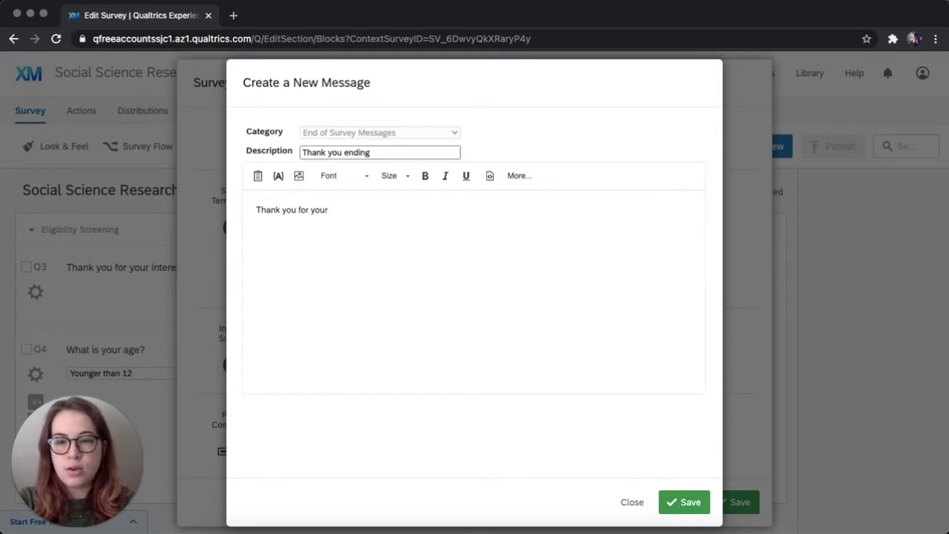
{"action": "type", "text": " thoughtful rs"}
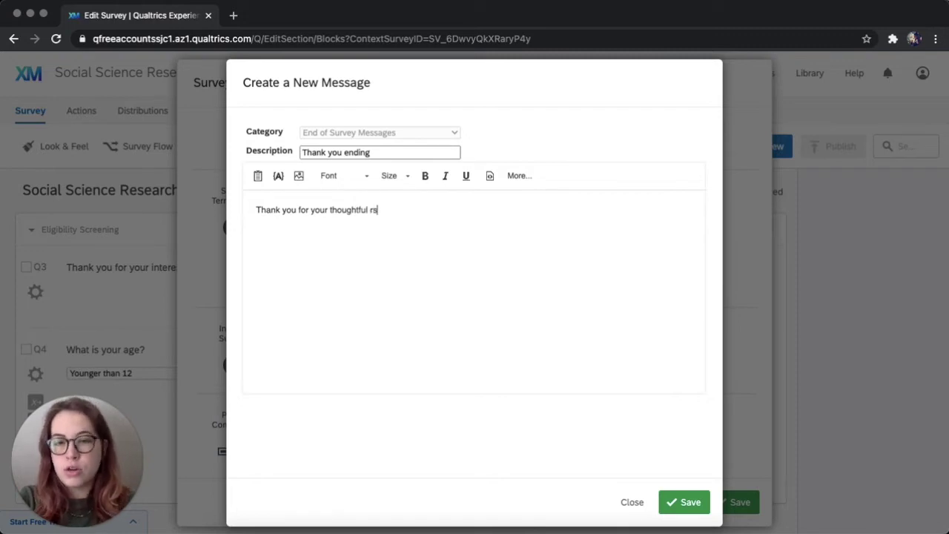
{"action": "key", "text": "BackSpace"}
{"action": "type", "text": "espons"}
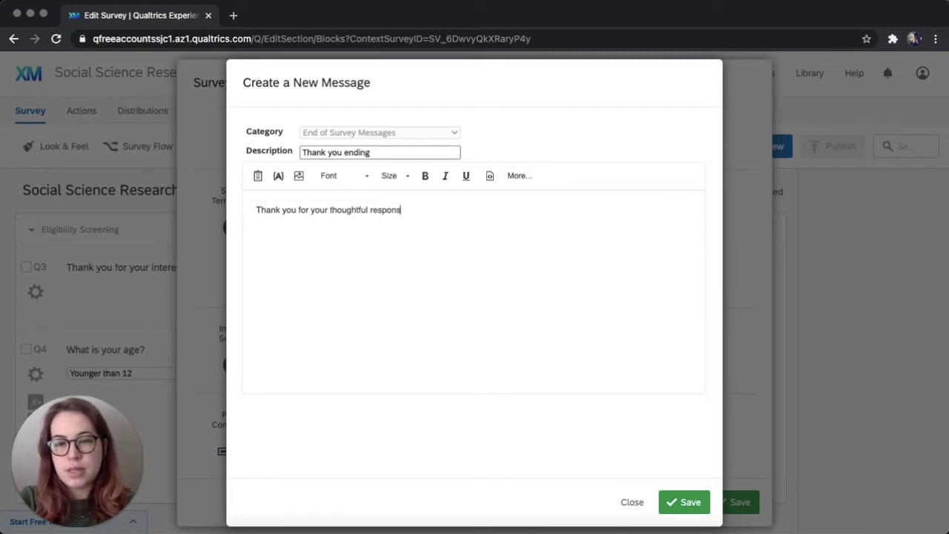
{"action": "type", "text": "es, they have"}
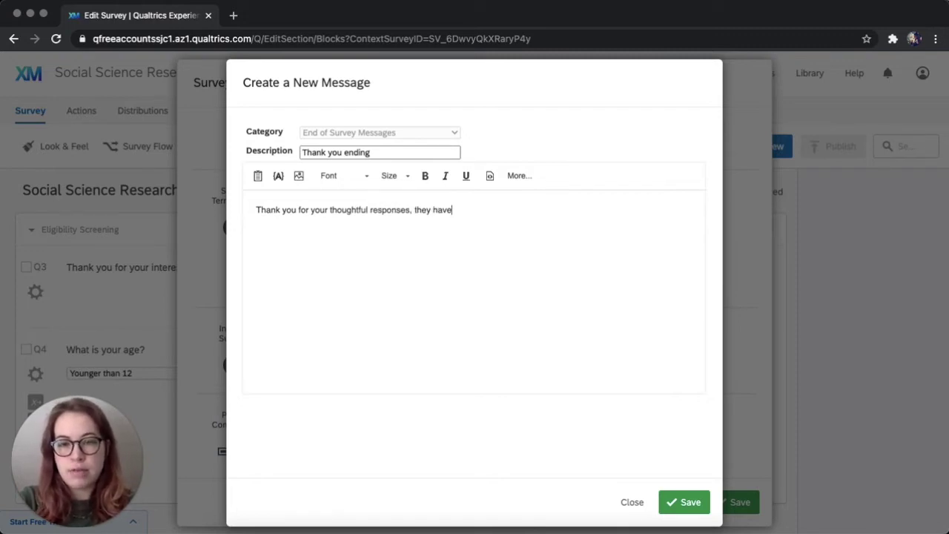
{"action": "type", "text": " been record"}
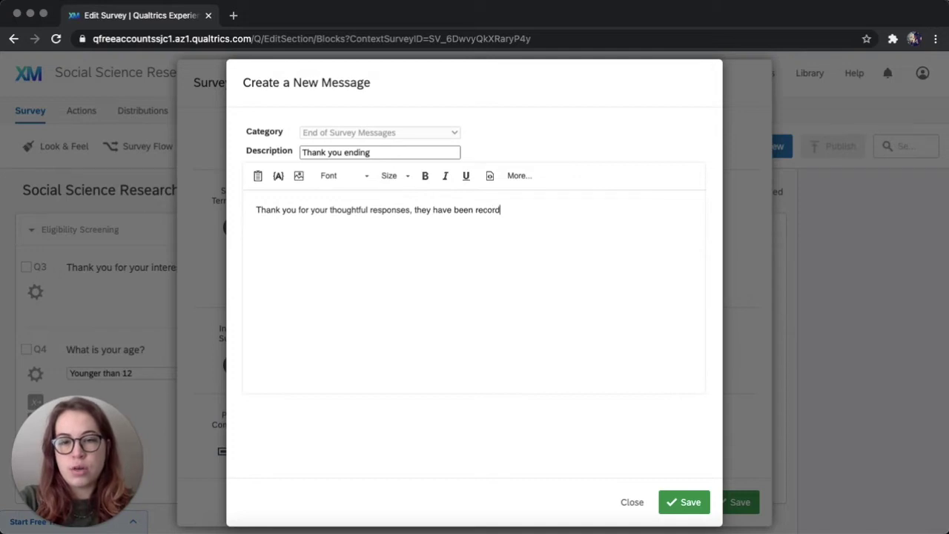
{"action": "type", "text": "ed."}
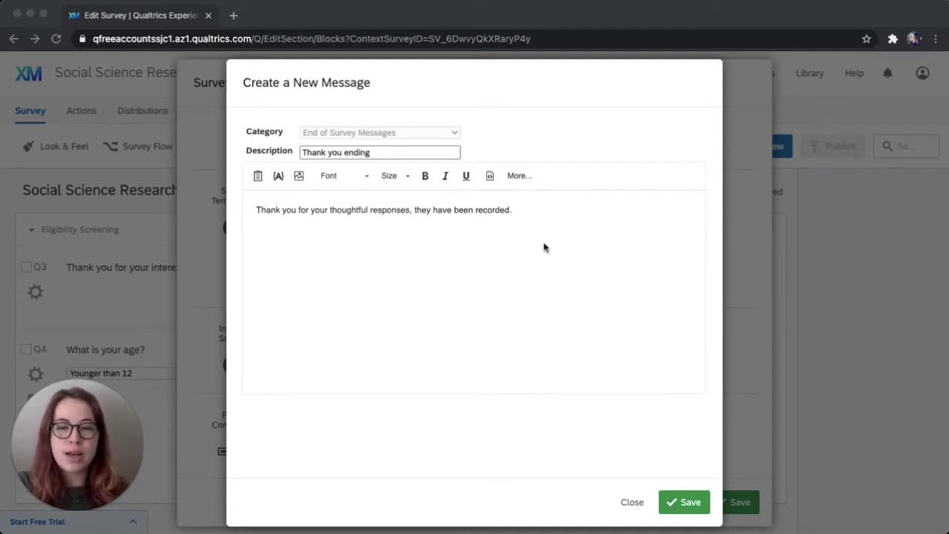
Add a line pointing to socialscienceskills.com plus a contact e-mail sentence, then save the message.
{"action": "left_click", "coordinate": [544, 248]}
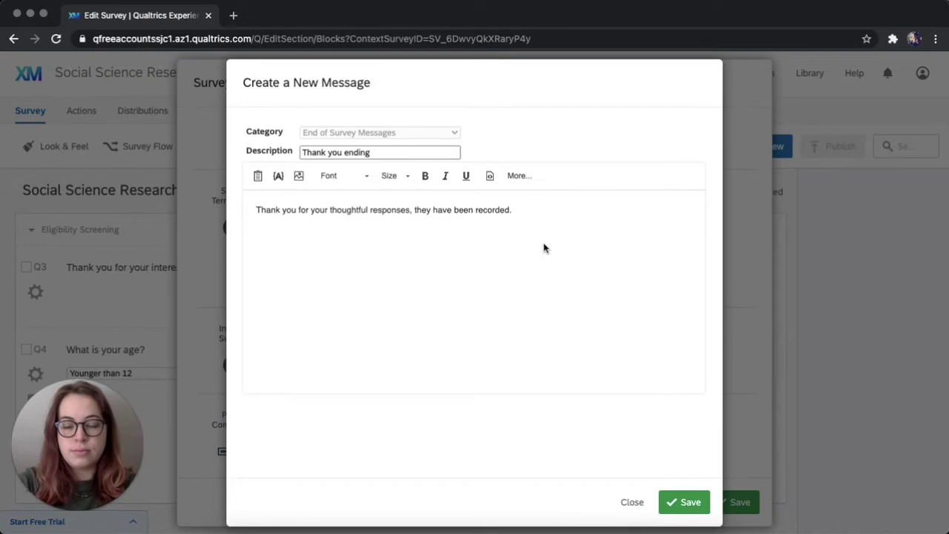
{"action": "type", "text": "You ca"}
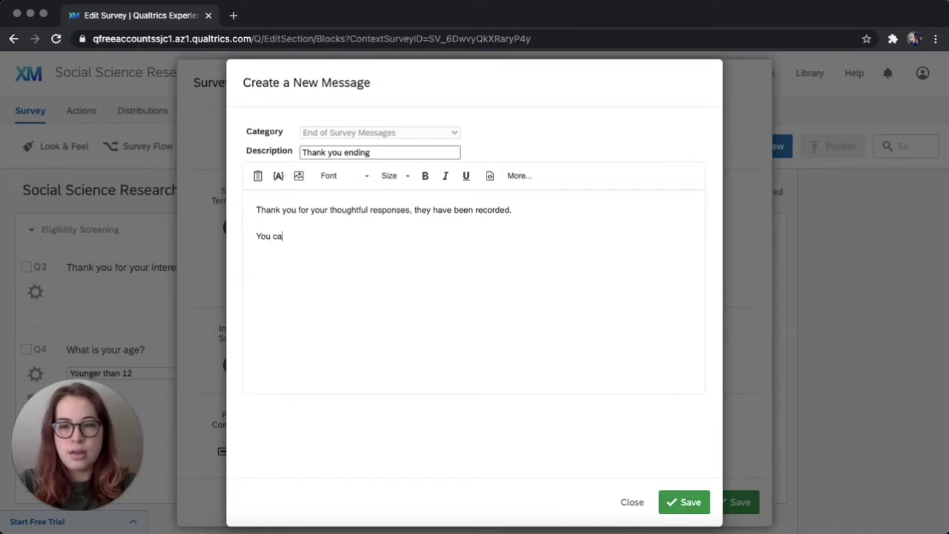
{"action": "type", "text": "n learn "}
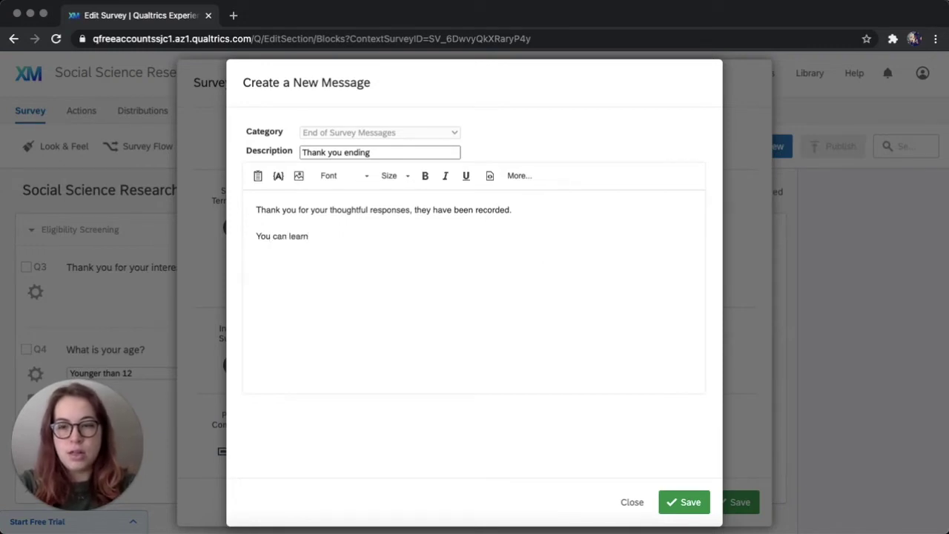
{"action": "type", "text": "more about "}
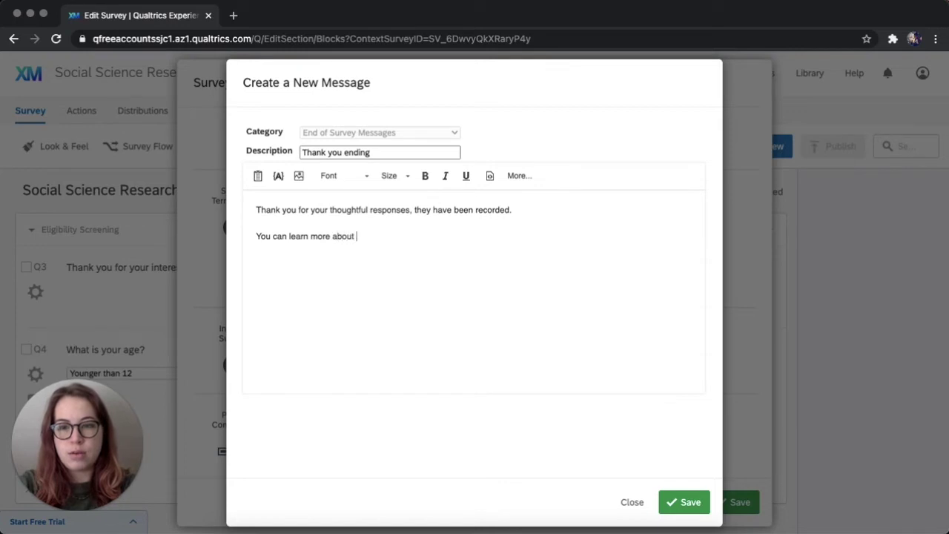
{"action": "type", "text": "this wo"}
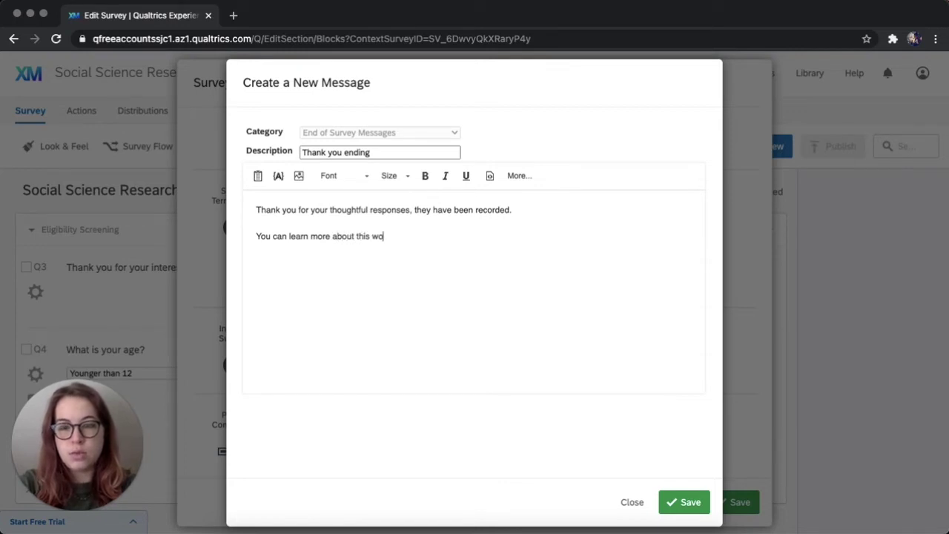
{"action": "type", "text": "rk an"}
{"action": "key", "text": "BackSpace"}
{"action": "type", "text": "t "}
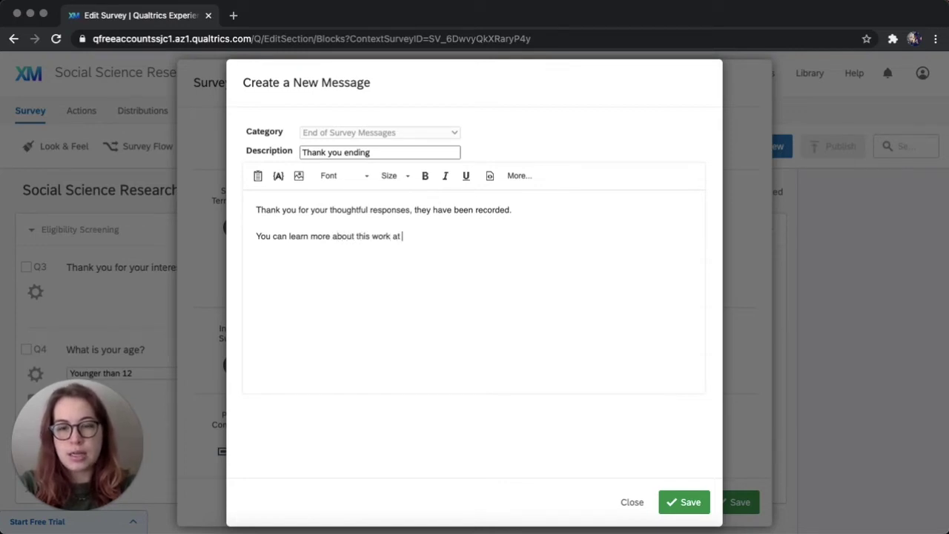
{"action": "type", "text": "socials"}
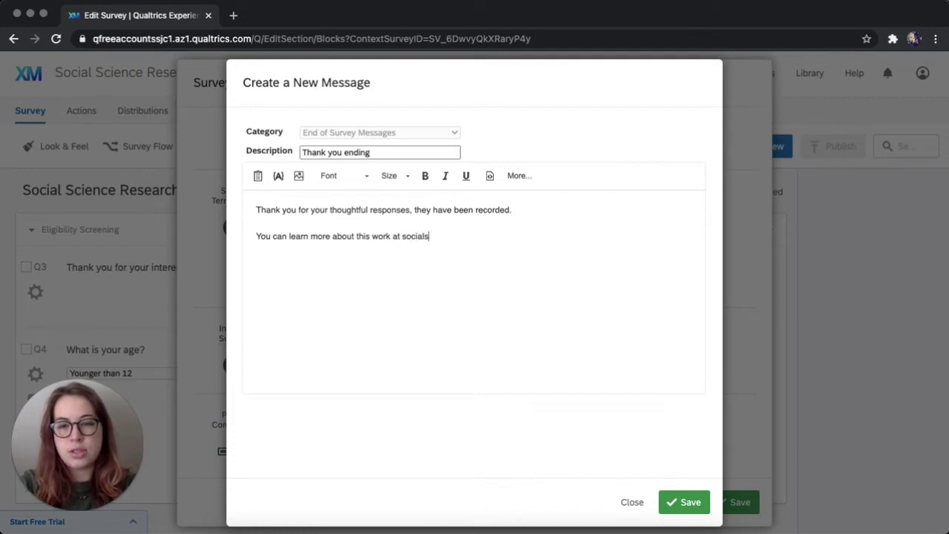
{"action": "type", "text": "cienceskil"}
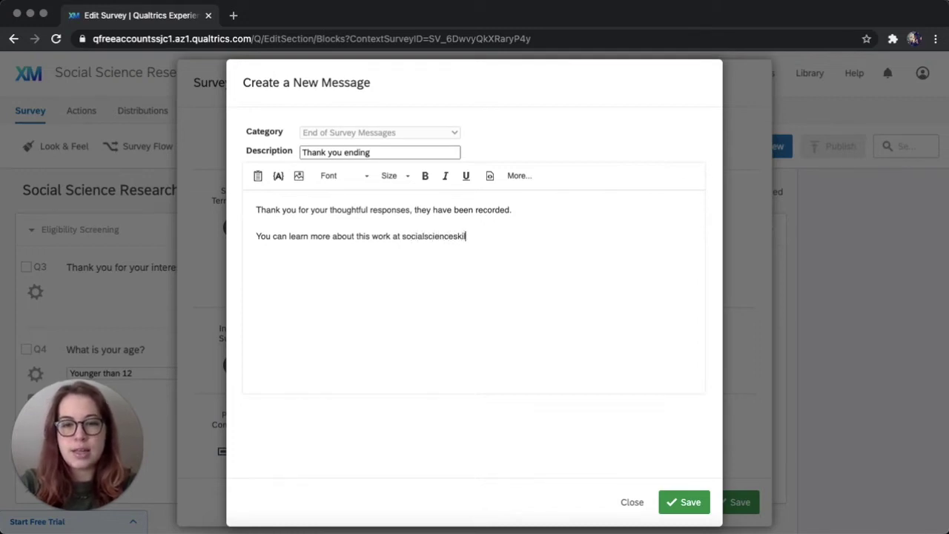
{"action": "type", "text": "ls.com"}
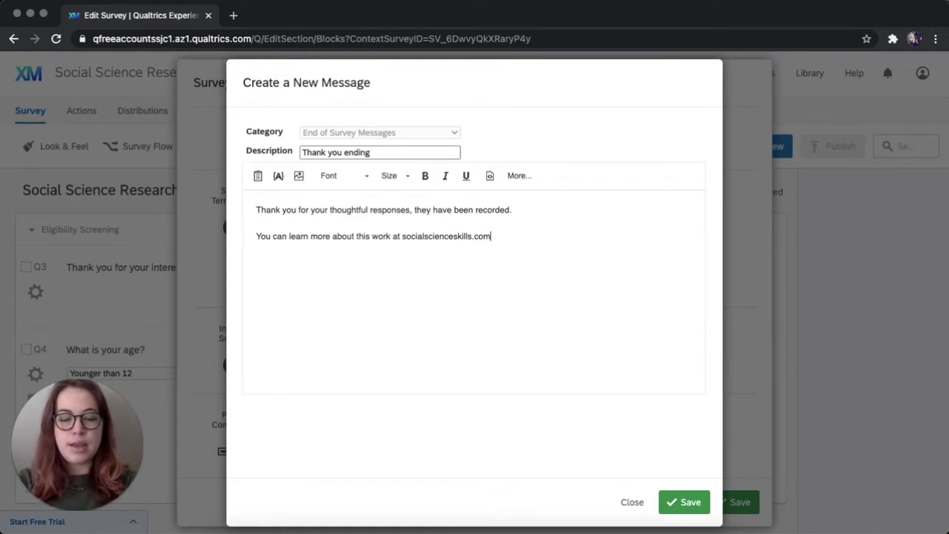
{"action": "type", "text": ". If you "}
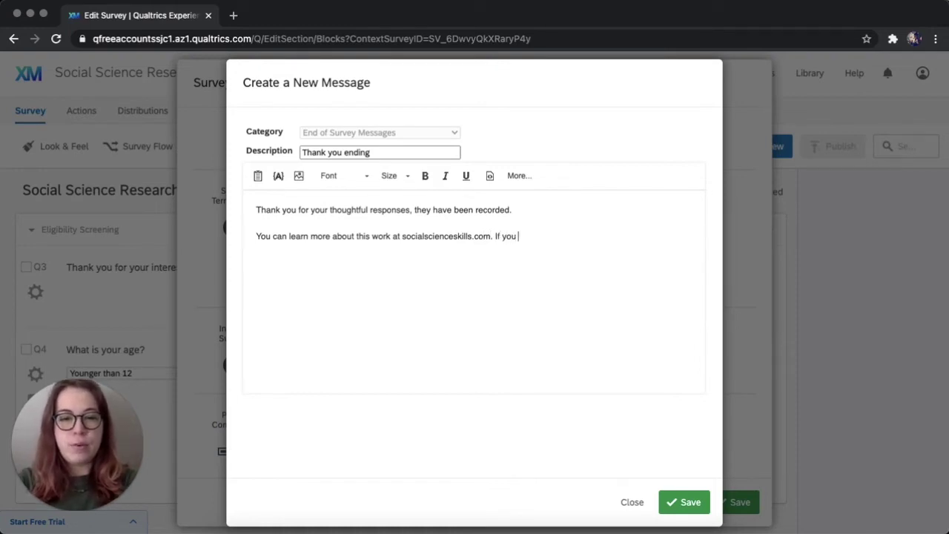
{"action": "type", "text": "have"}
{"action": "key", "text": "BackSpace"}
{"action": "key", "text": "BackSpace"}
{"action": "type", "text": "v"}
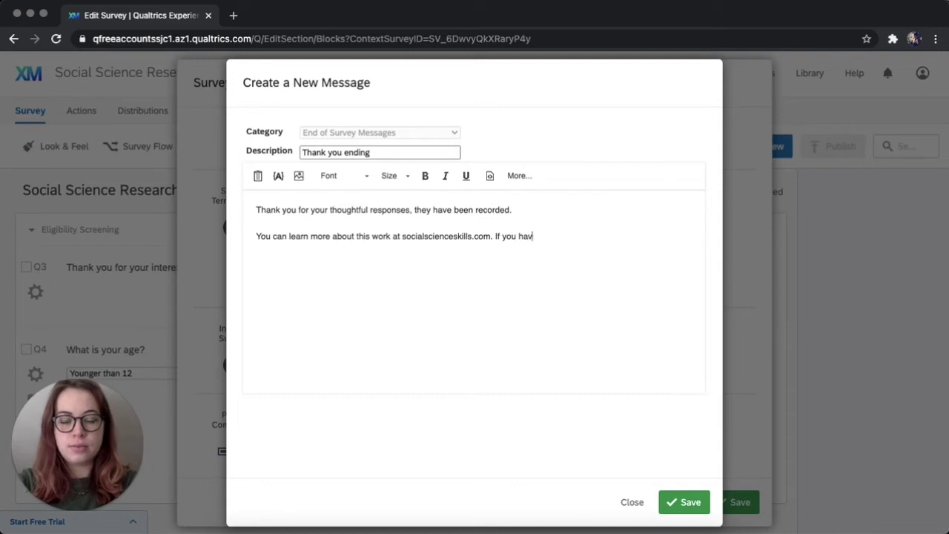
{"action": "type", "text": "e any quest"}
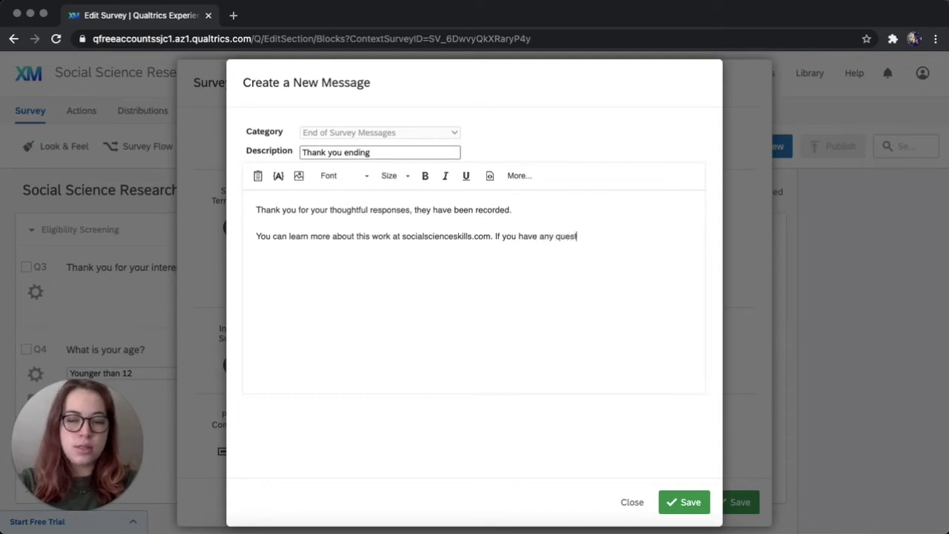
{"action": "type", "text": "ions."}
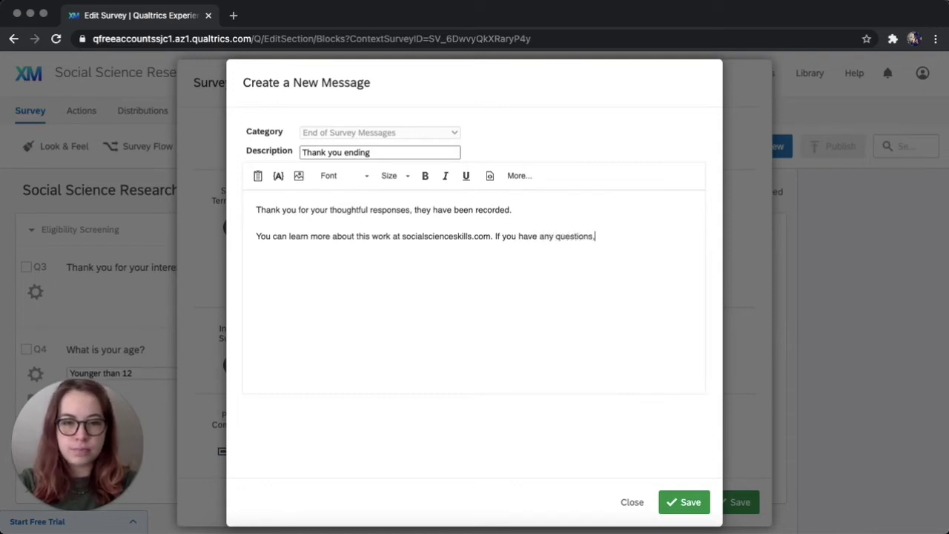
{"action": "key", "text": "BackSpace"}
{"action": "type", "text": ", email grace"}
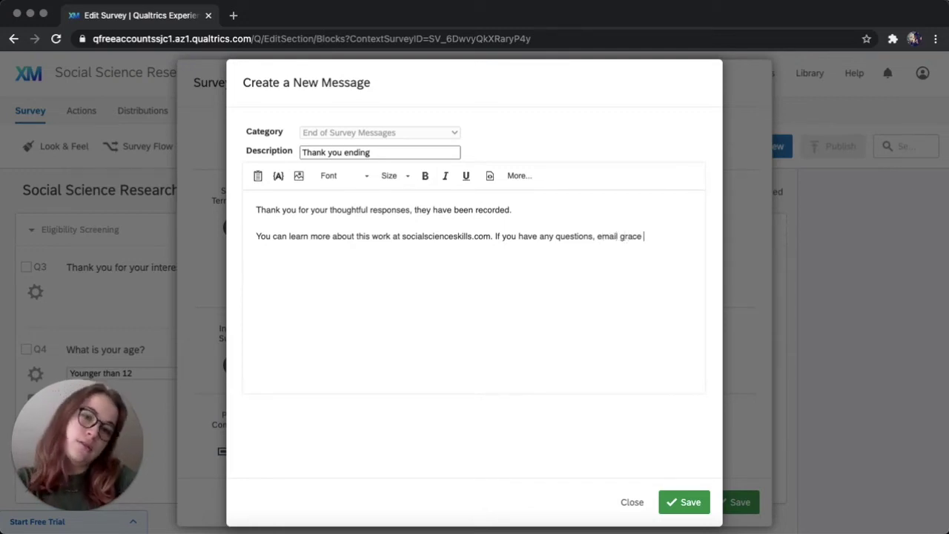
{"action": "key", "text": "BackSpace"}
{"action": "key", "text": "BackSpace"}
{"action": "key", "text": "BackSpace"}
{"action": "key", "text": "BackSpace"}
{"action": "key", "text": "BackSpace"}
{"action": "key", "text": "BackSpace"}
{"action": "type", "text": "G"}
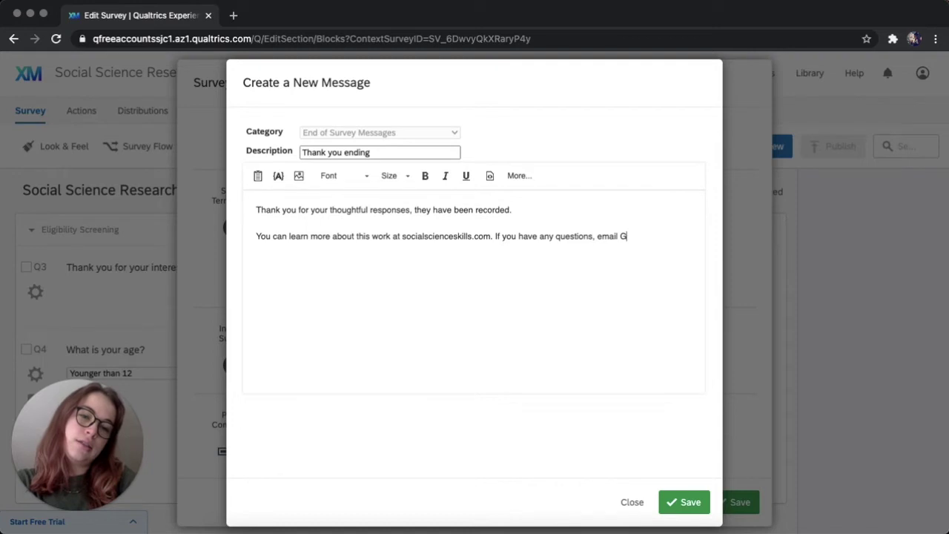
{"action": "type", "text": "race at"}
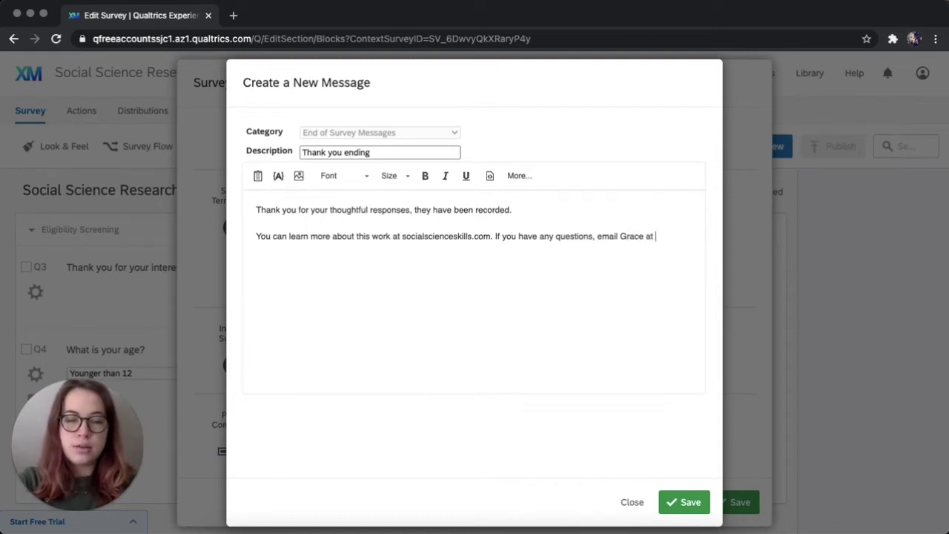
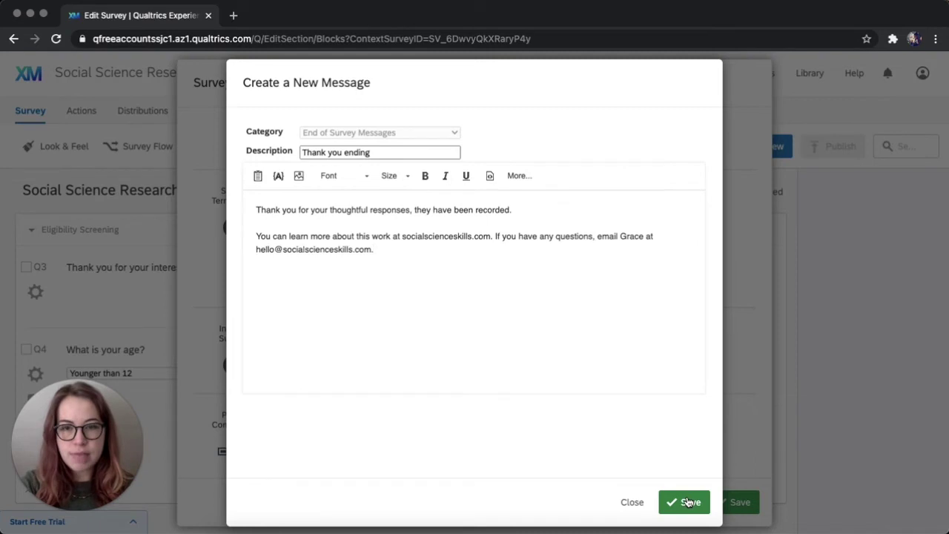
{"action": "left_click", "coordinate": [687, 502]}
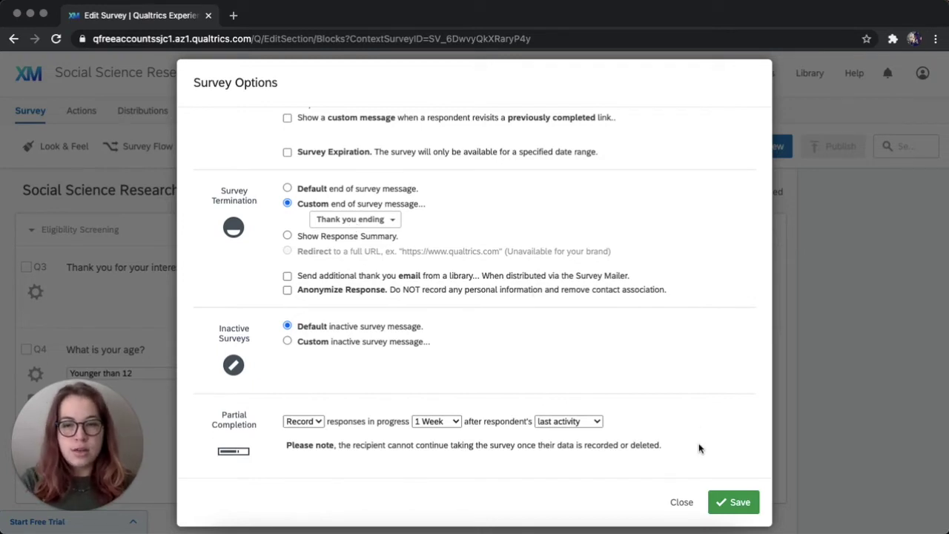
Save Survey Options with Thank you ending as the custom end-of-survey message.
{"action": "left_click", "coordinate": [738, 504]}
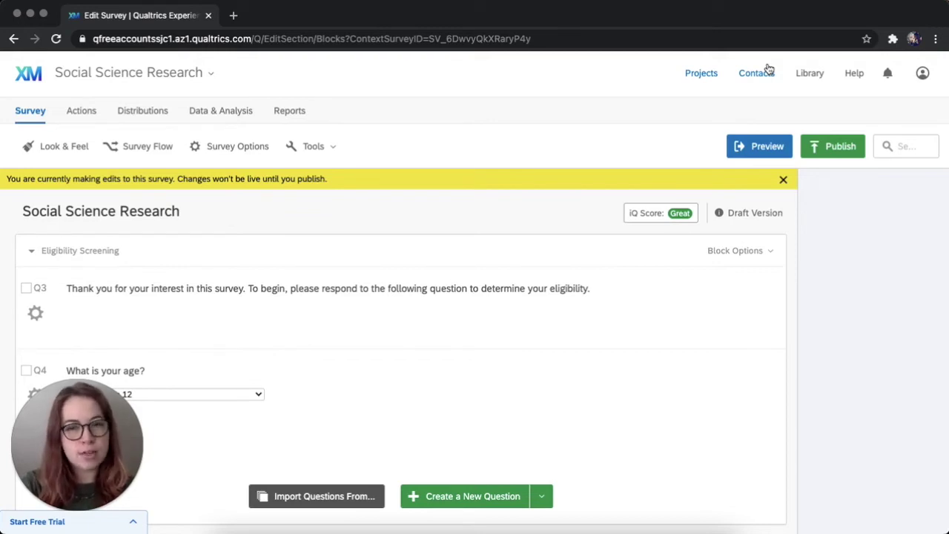
Open the Messages Library and bring up the actions for the Thank you ending message.
{"action": "left_click", "coordinate": [810, 74]}
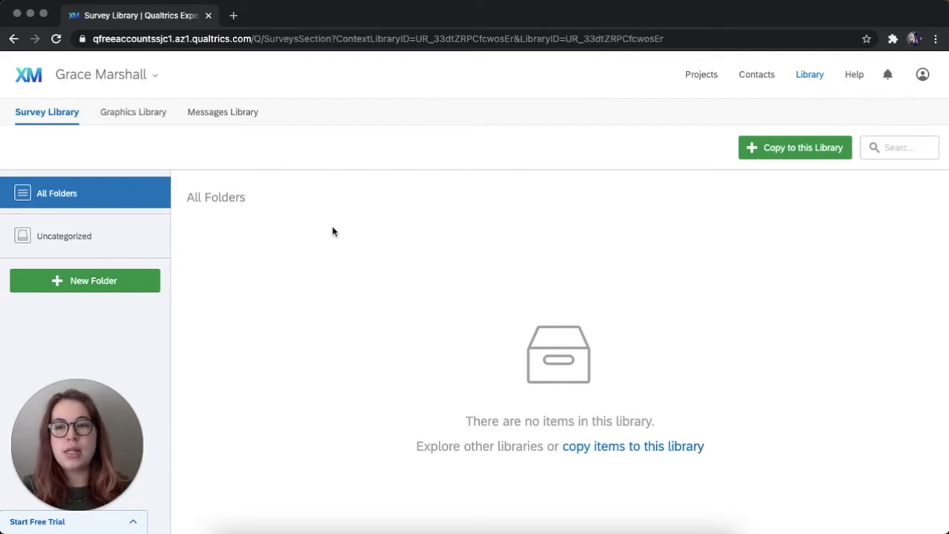
{"action": "left_click", "coordinate": [233, 113]}
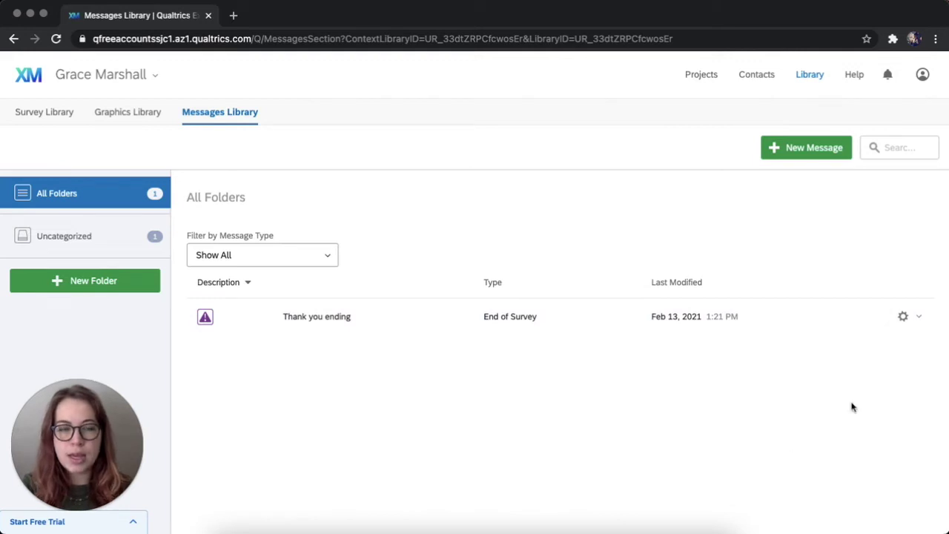
{"action": "left_click", "coordinate": [919, 319]}
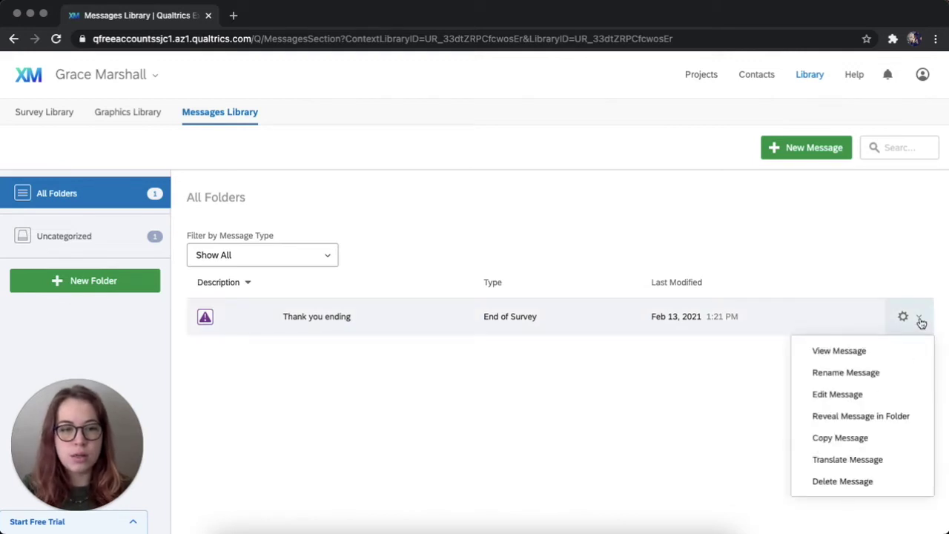
Copy Thank you ending as a new message named 'Ineligible ending' and open it.
{"action": "left_click", "coordinate": [852, 438]}
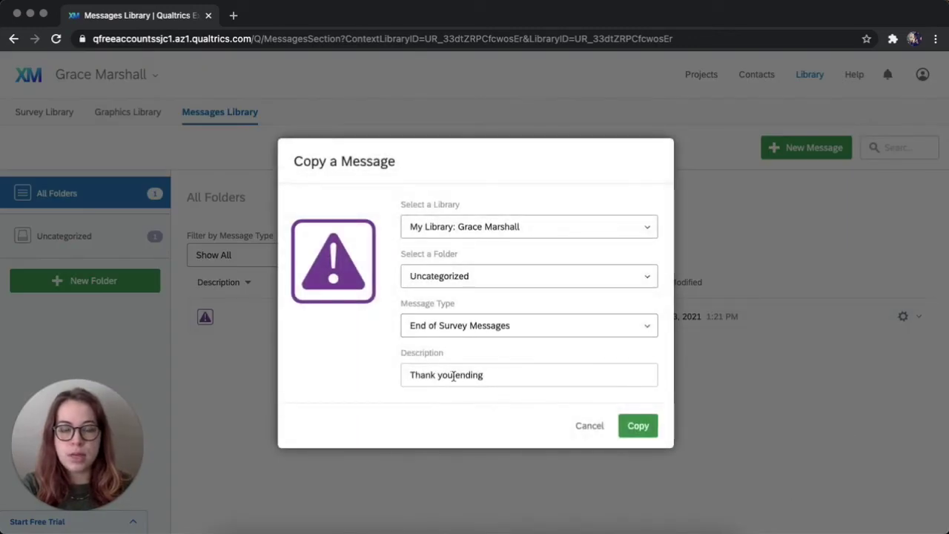
{"action": "left_click_drag", "start_coordinate": [454, 375], "coordinate": [384, 378]}
{"action": "type", "text": "Ineli"}
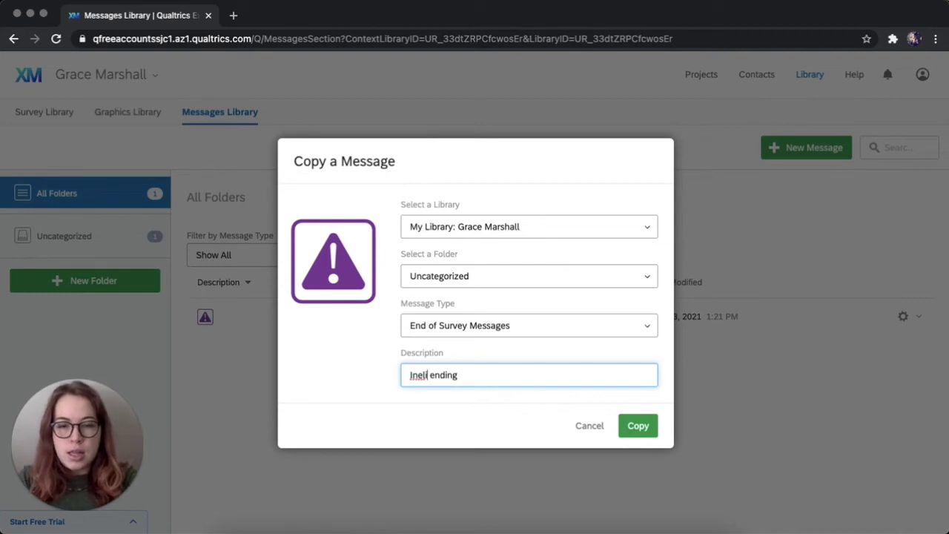
{"action": "type", "text": "gible"}
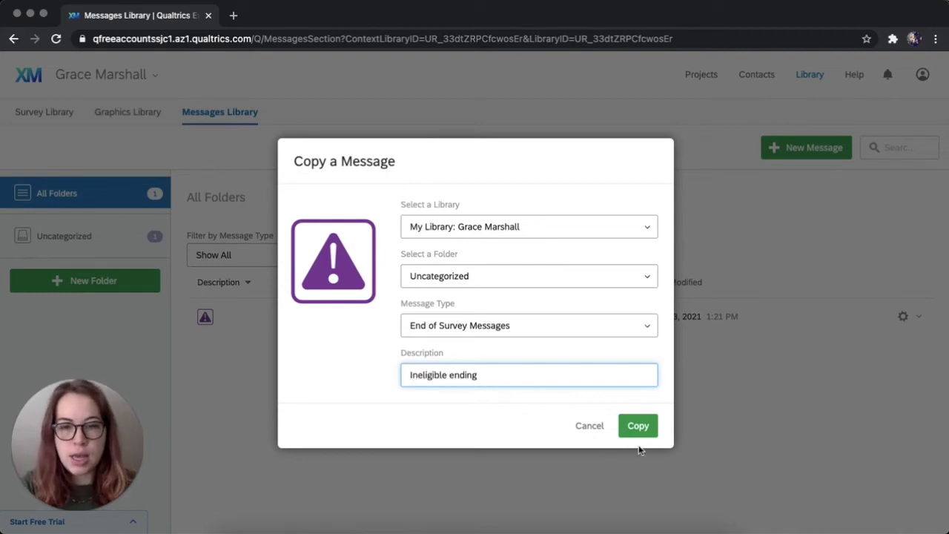
{"action": "left_click", "coordinate": [656, 435]}
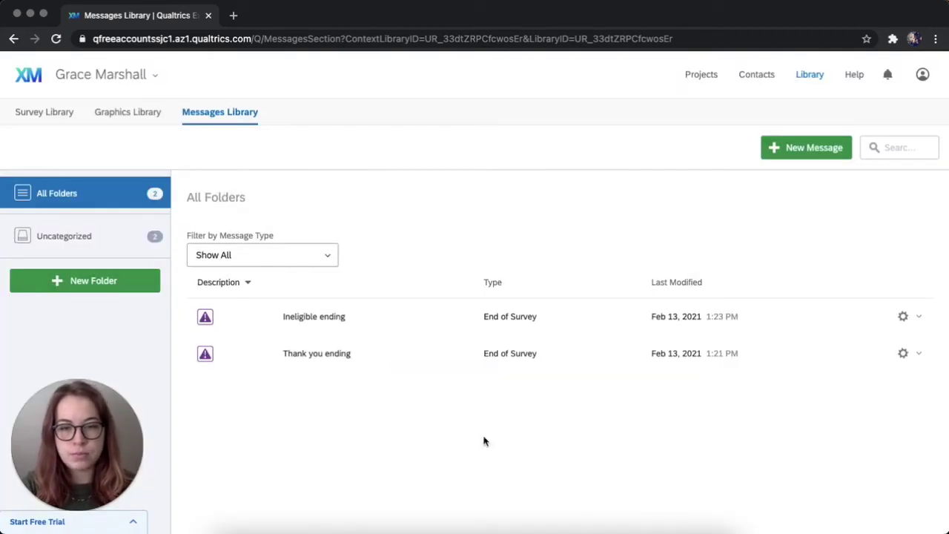
{"action": "left_click", "coordinate": [386, 315]}
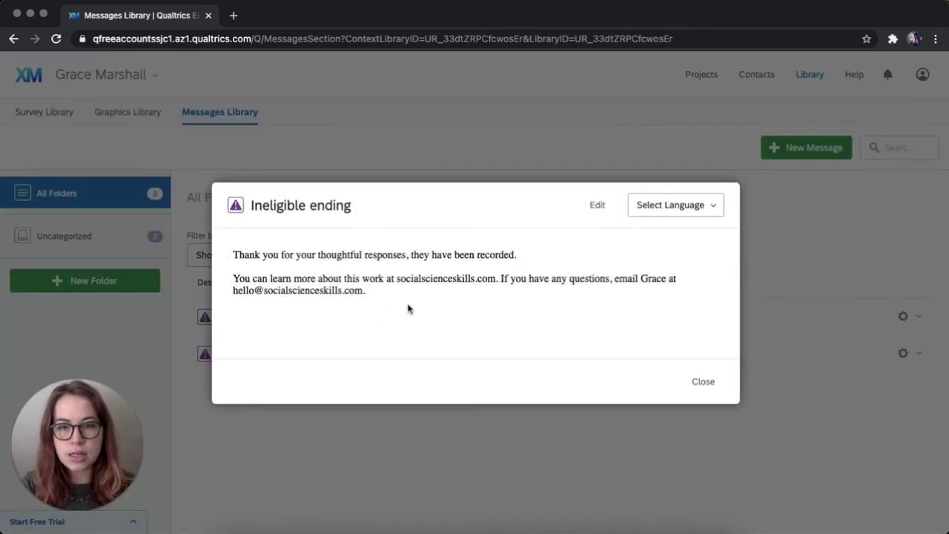
Replace the first line with 'Thank you for responding to our screener question. You are ineligible for this survey.' and save.
{"action": "left_click", "coordinate": [597, 208]}
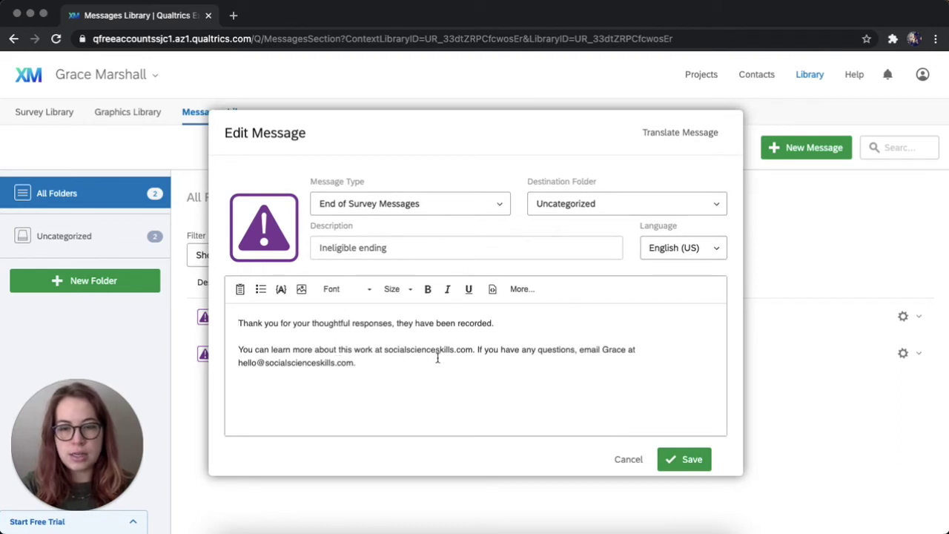
{"action": "left_click_drag", "start_coordinate": [519, 322], "coordinate": [324, 281]}
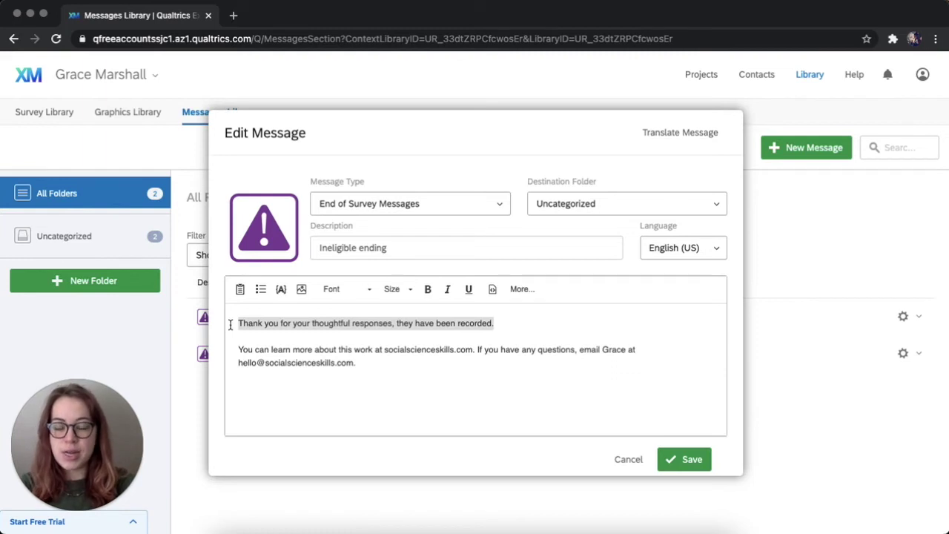
{"action": "key", "text": "BackSpace"}
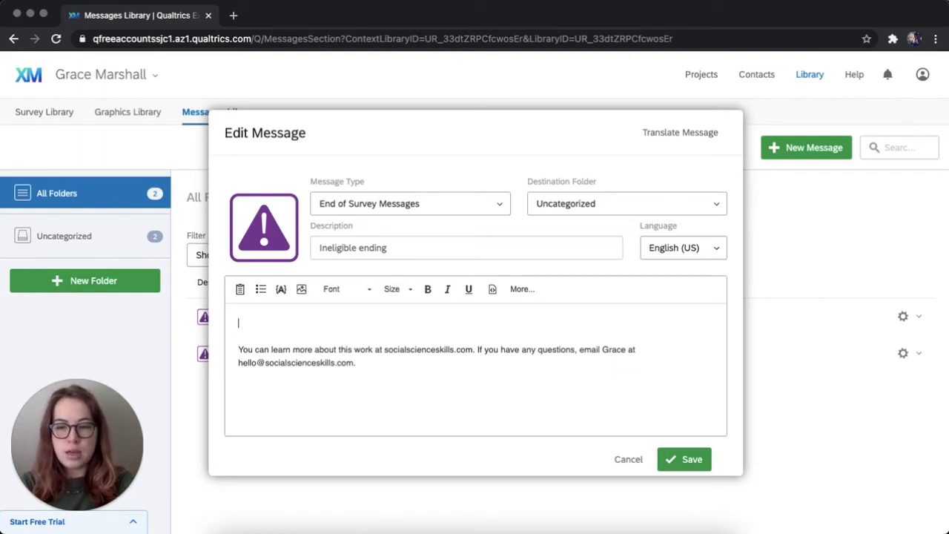
{"action": "type", "text": "Y"}
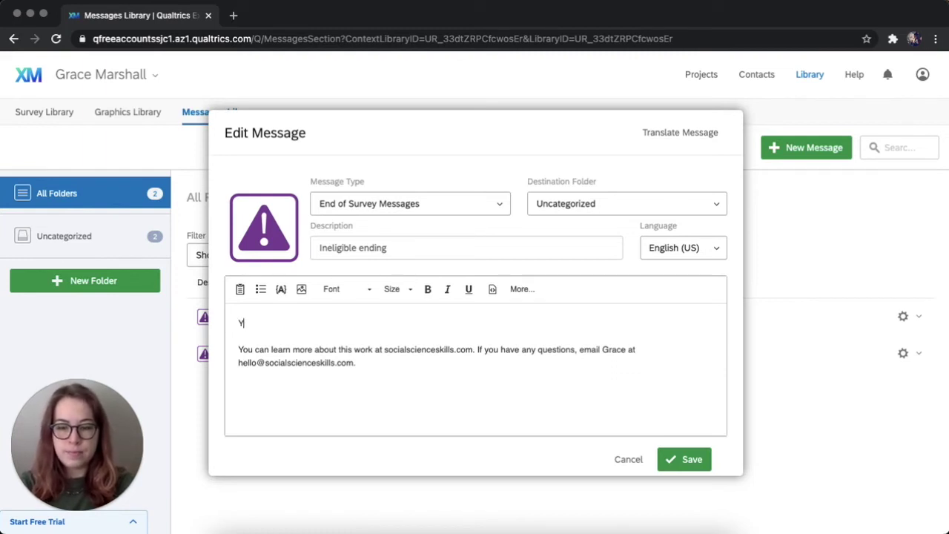
{"action": "type", "text": "ou"}
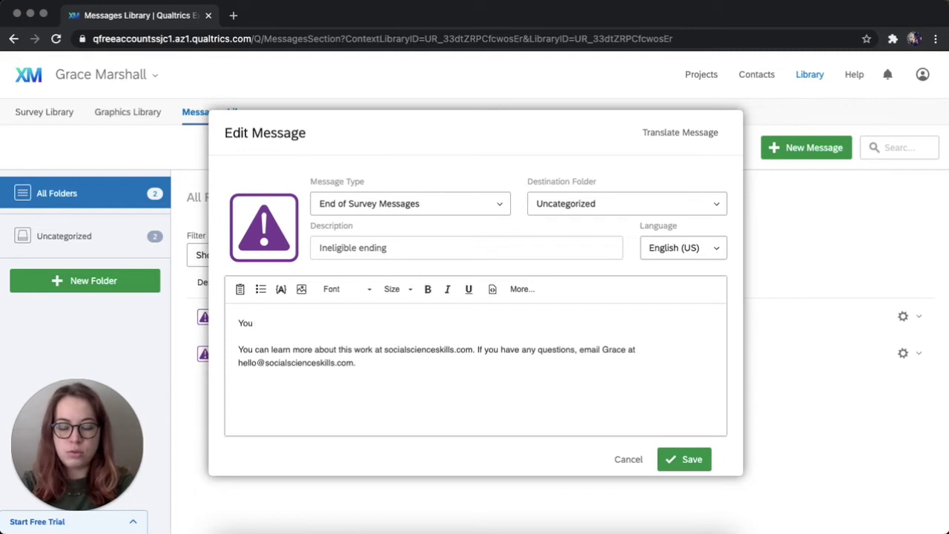
{"action": "key", "text": "BackSpace"}
{"action": "key", "text": "BackSpace"}
{"action": "key", "text": "BackSpace"}
{"action": "type", "text": "T"}
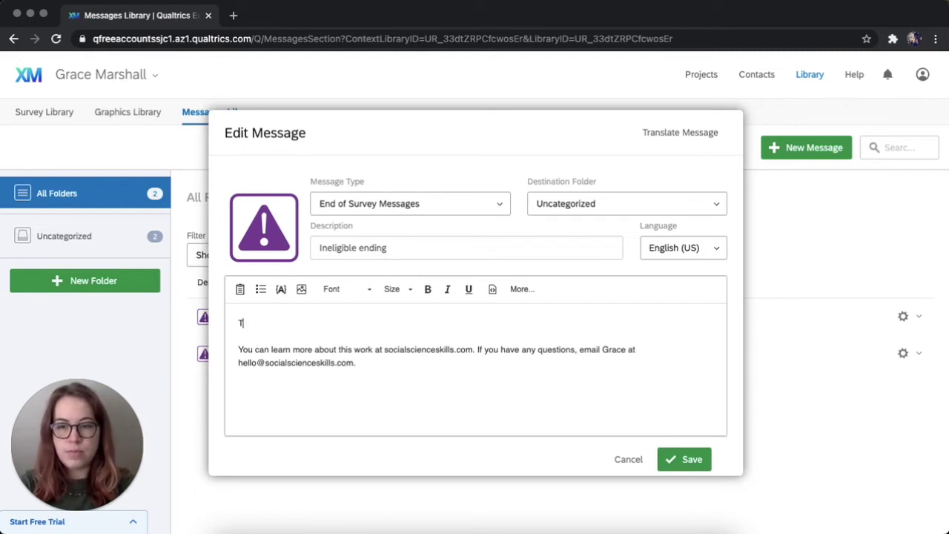
{"action": "type", "text": "hank you f"}
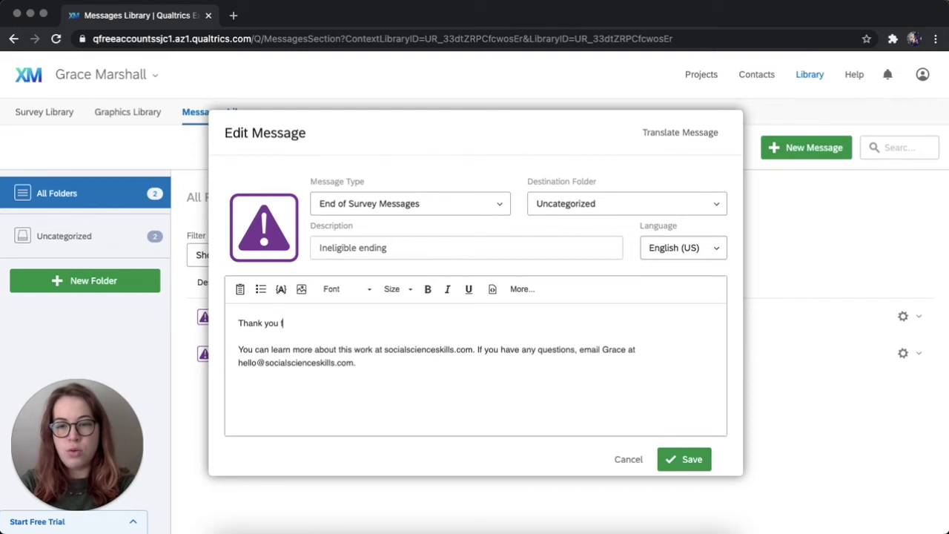
{"action": "type", "text": "or respon"}
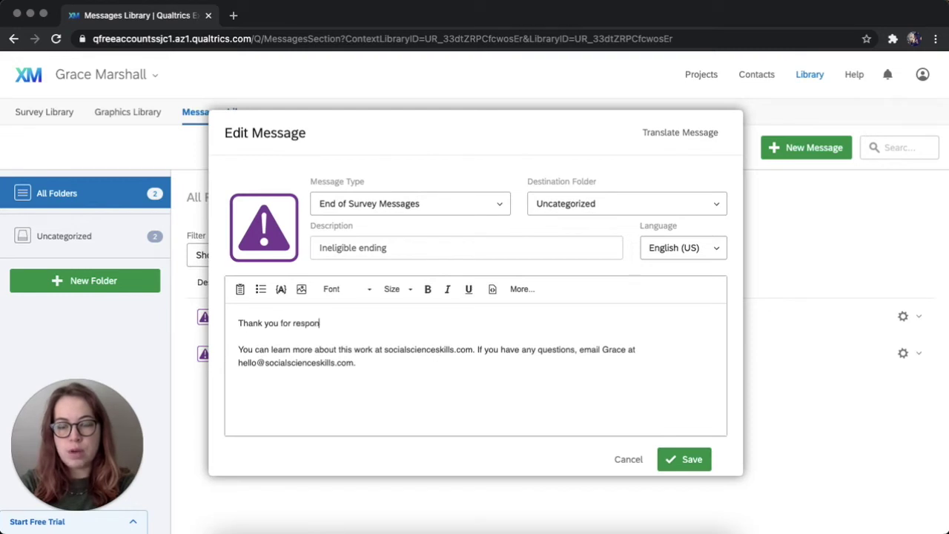
{"action": "type", "text": "ding to "}
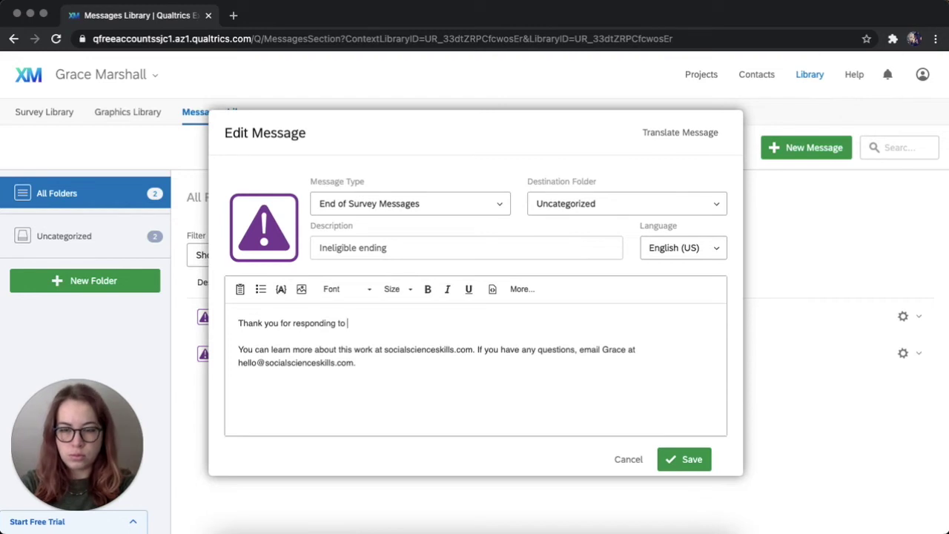
{"action": "type", "text": "our sc"}
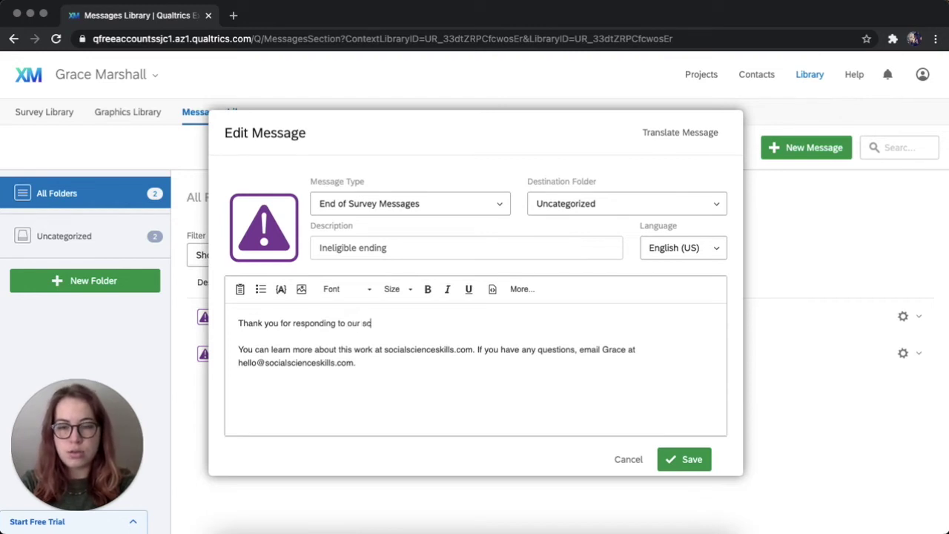
{"action": "type", "text": "reener question"}
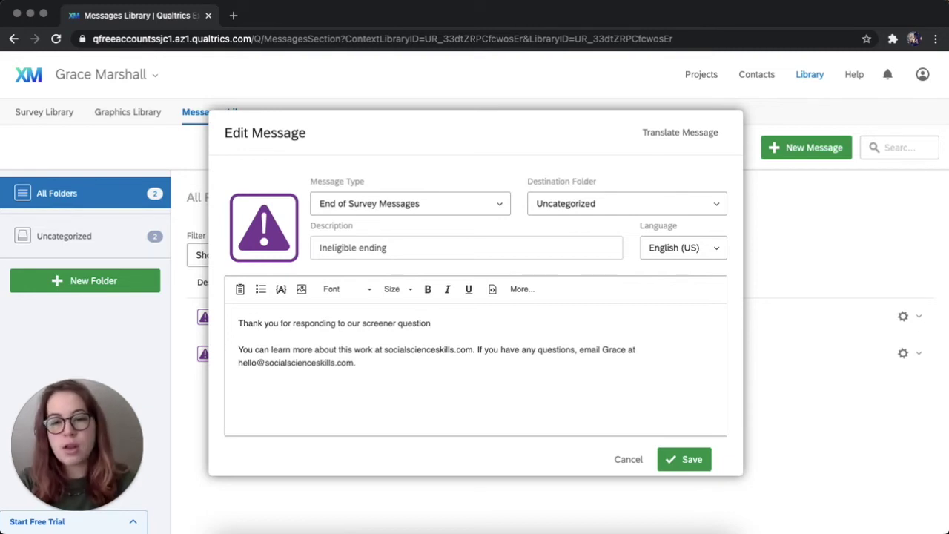
{"action": "type", "text": ". "}
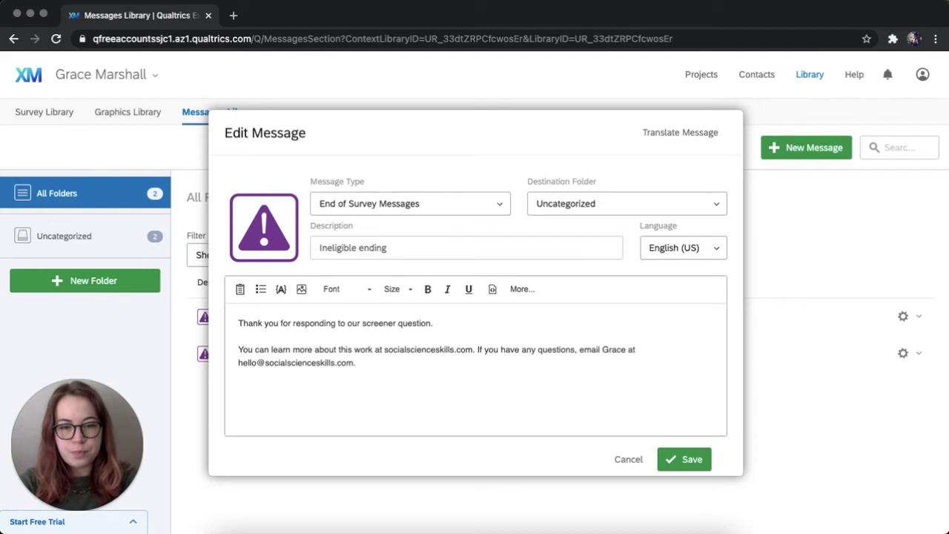
{"action": "type", "text": "You"}
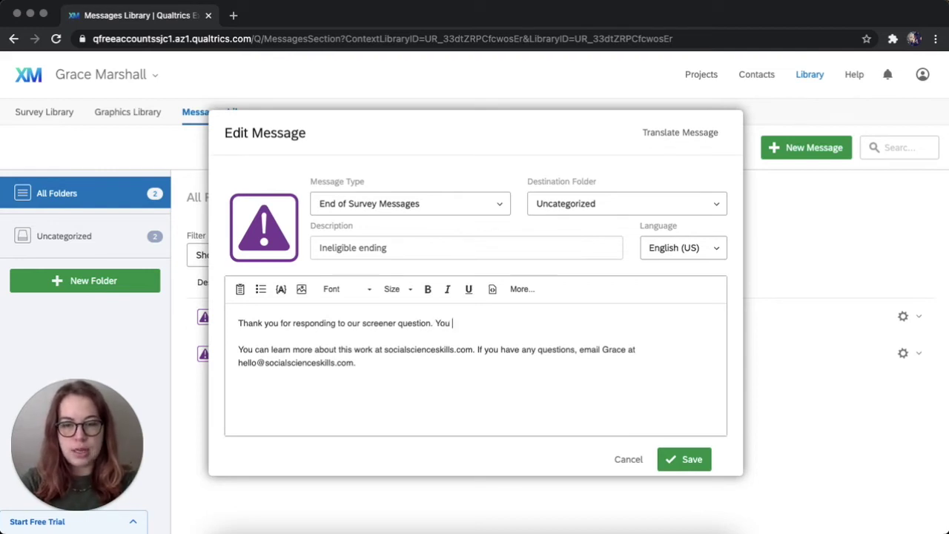
{"action": "type", "text": "are ine"}
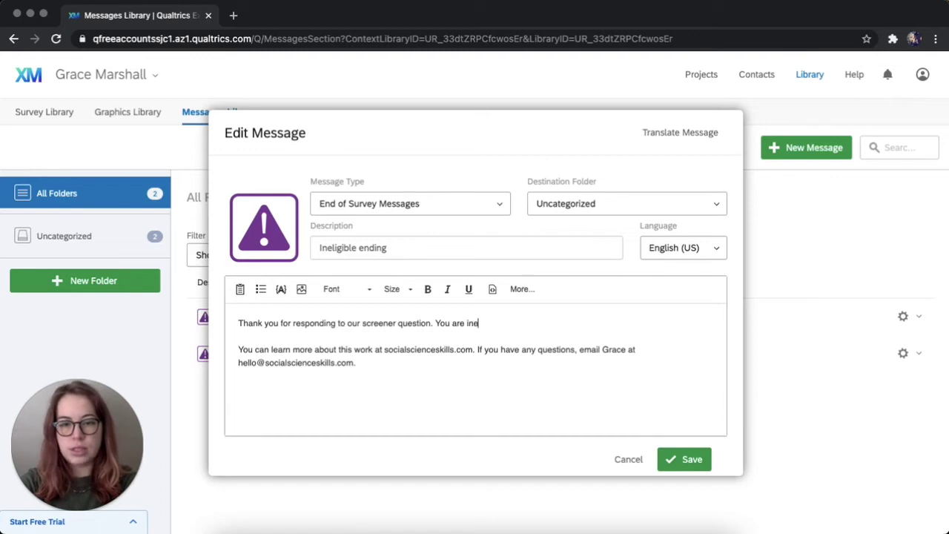
{"action": "type", "text": "ligible"}
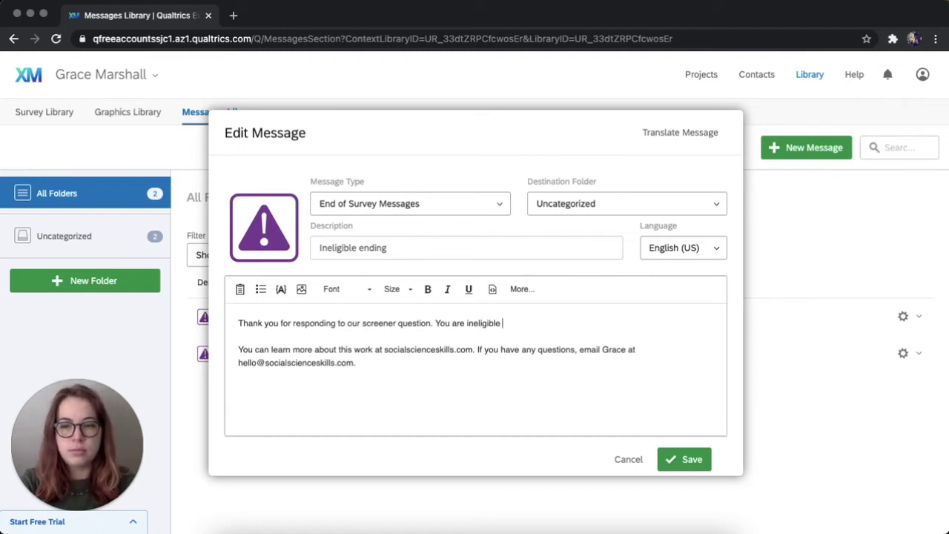
{"action": "type", "text": " for this su"}
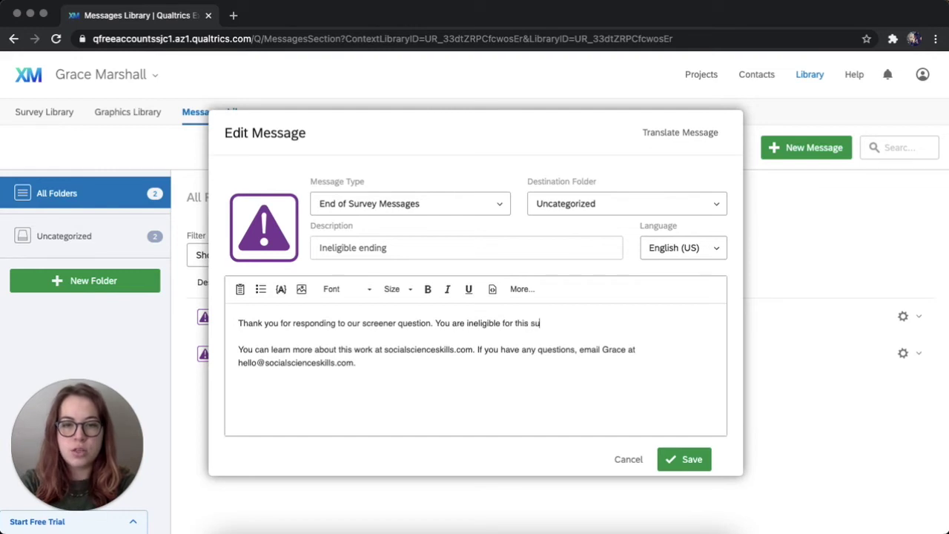
{"action": "type", "text": "rvey."}
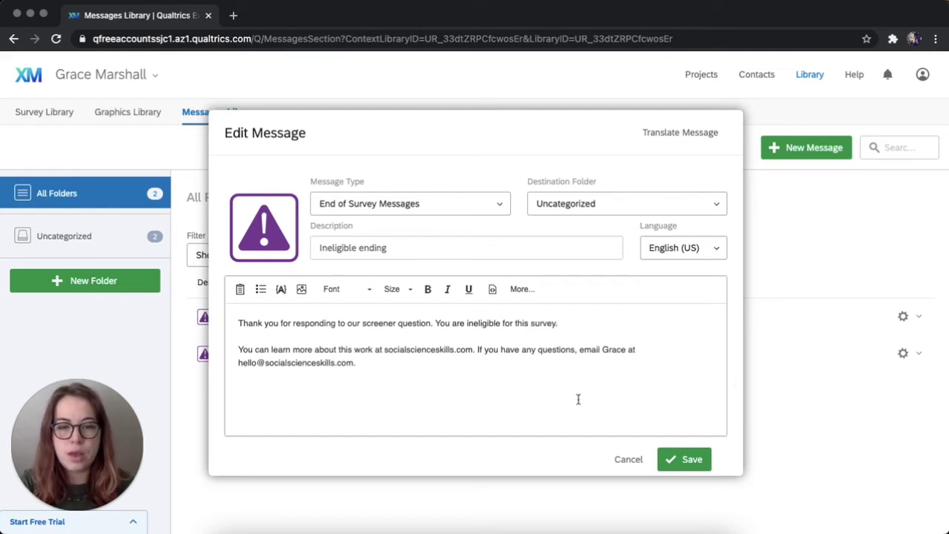
{"action": "left_click", "coordinate": [684, 462]}
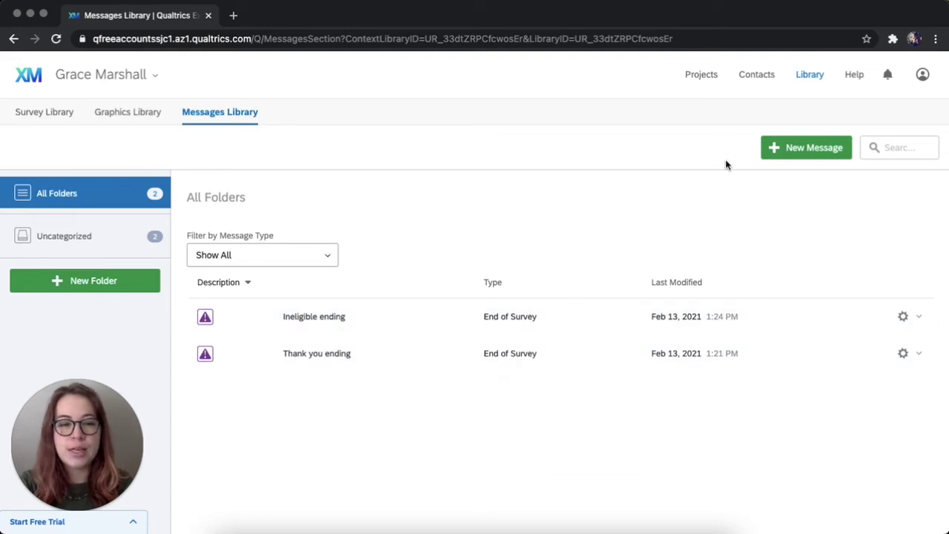
{"action": "left_click", "coordinate": [709, 79]}
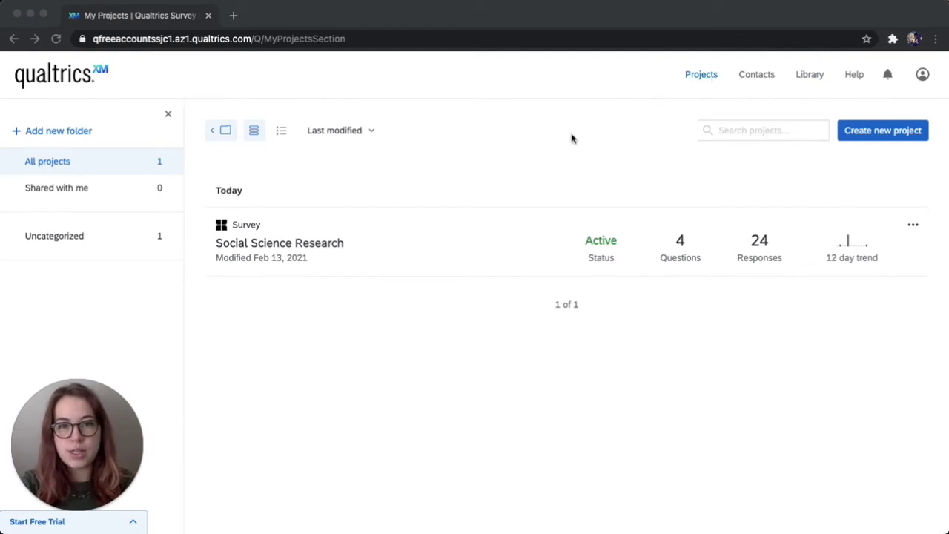
Open the Social Science Research survey's flow and customize the age branch's End of Survey.
{"action": "left_click", "coordinate": [310, 247]}
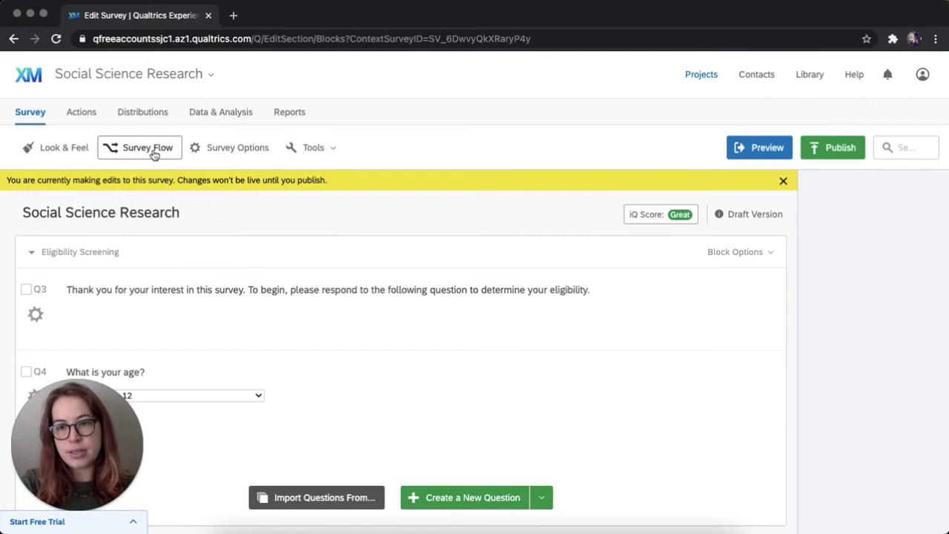
{"action": "left_click", "coordinate": [154, 153]}
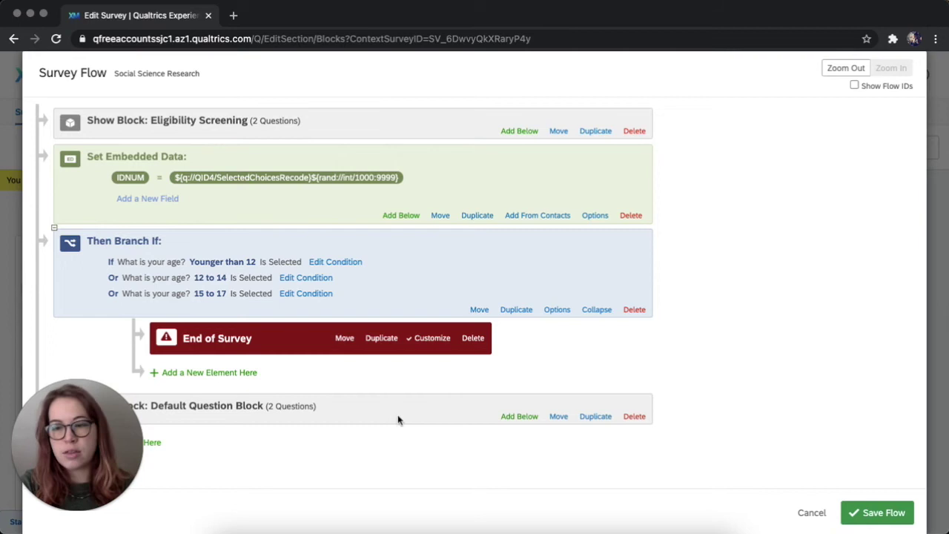
{"action": "left_click", "coordinate": [435, 345]}
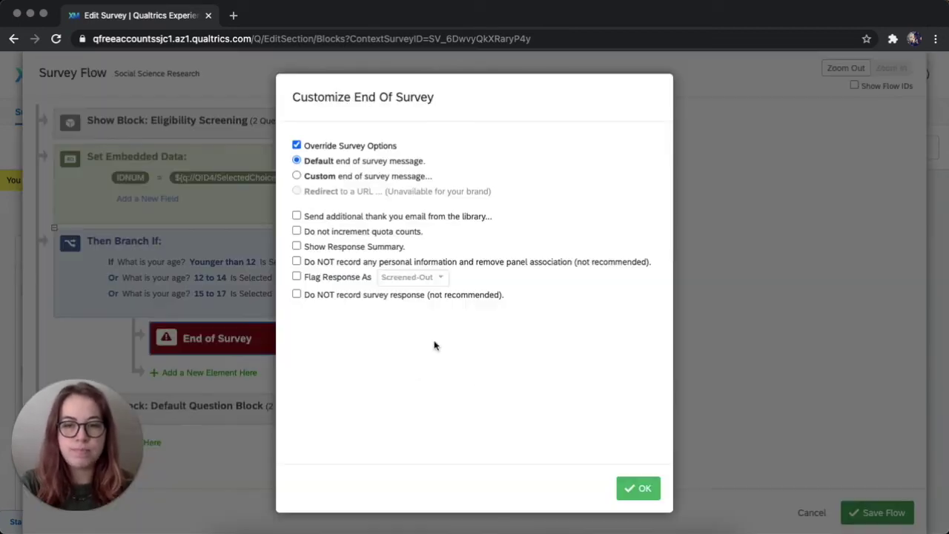
Set the ineligible branch to end with the My Library 'Ineligible ending' message and save the flow.
{"action": "left_click", "coordinate": [297, 176]}
{"action": "left_click", "coordinate": [345, 192]}
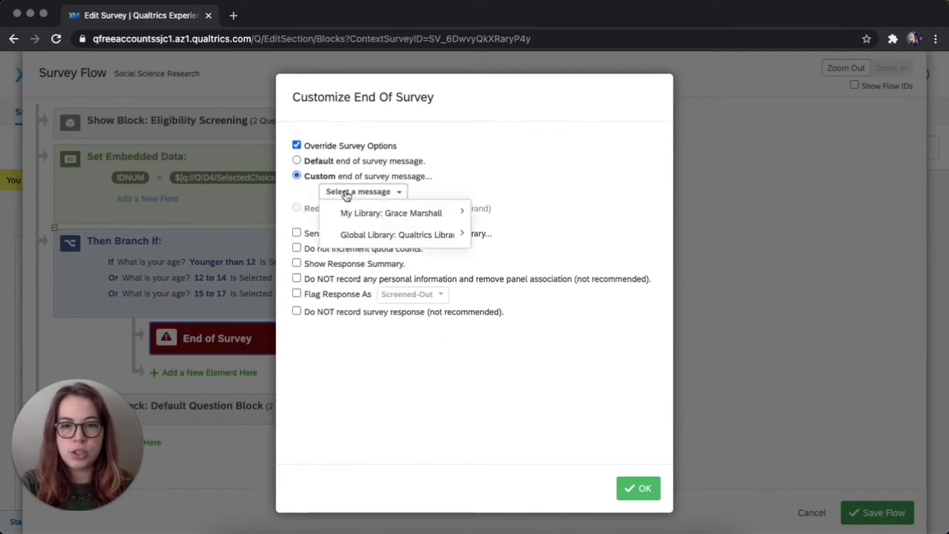
{"action": "mouse_move", "coordinate": [349, 215]}
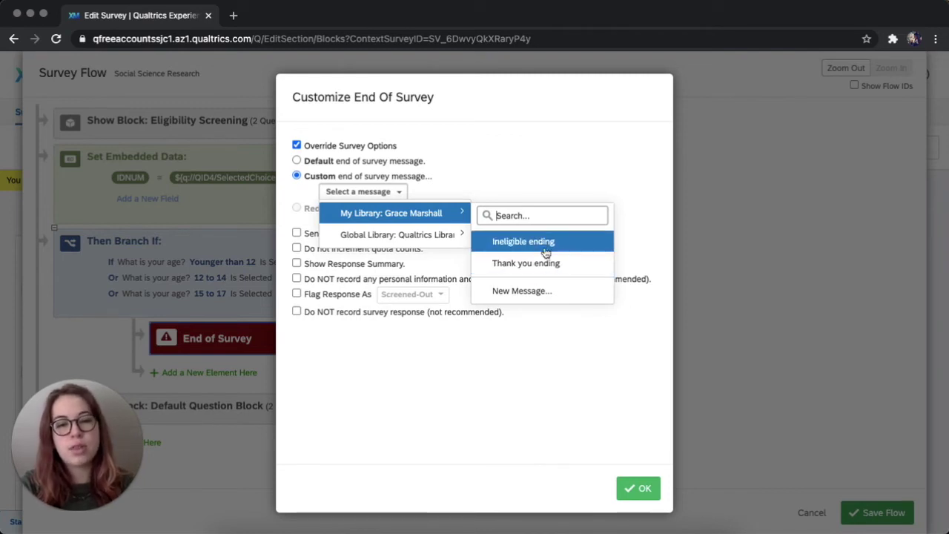
{"action": "left_click", "coordinate": [548, 242]}
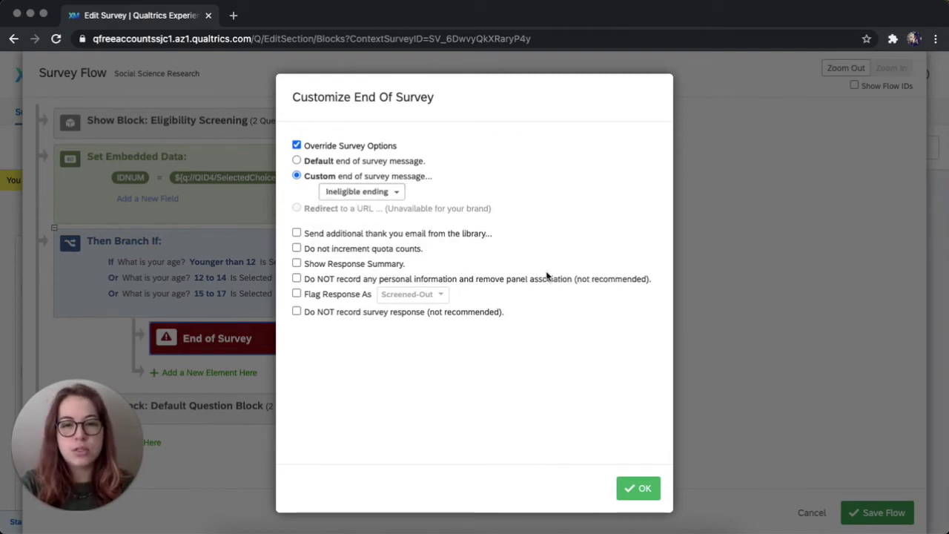
{"action": "left_click", "coordinate": [642, 491]}
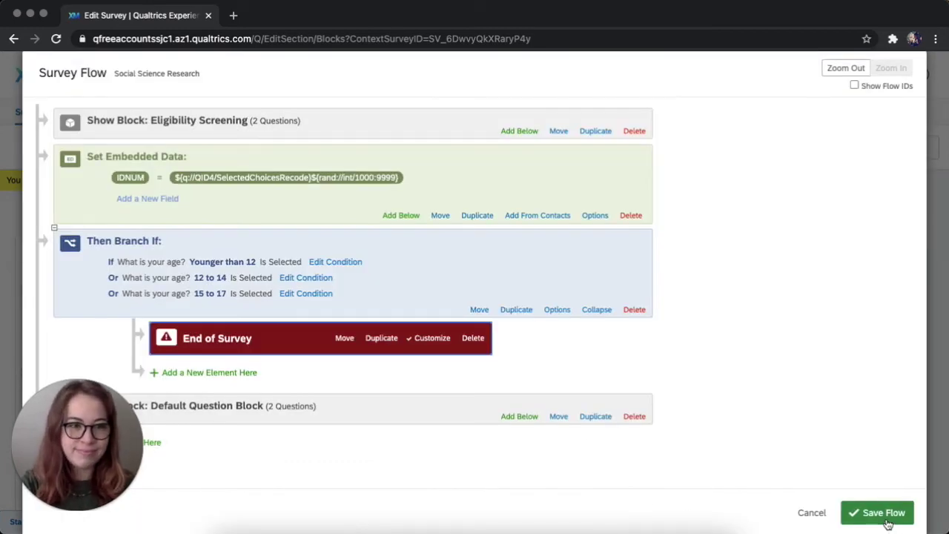
{"action": "left_click", "coordinate": [889, 520]}
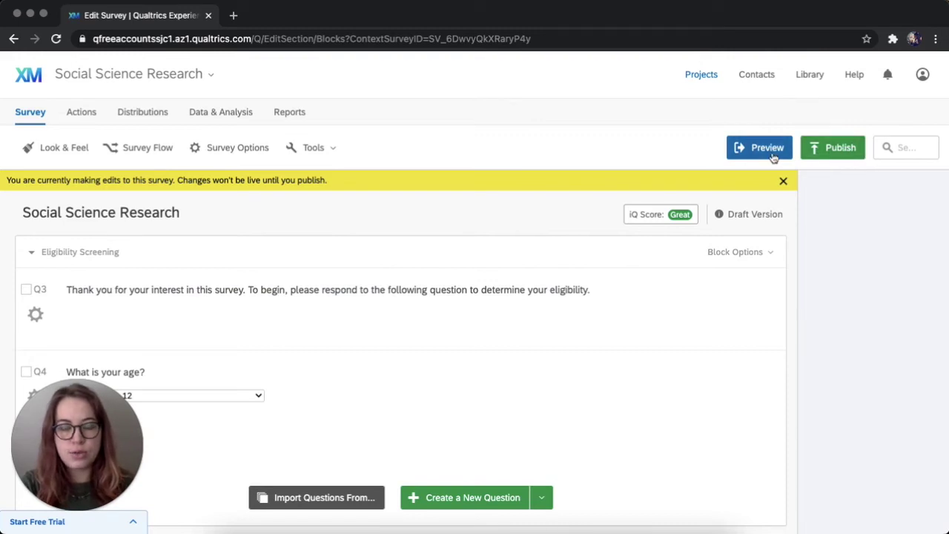
{"action": "left_click", "coordinate": [771, 152]}
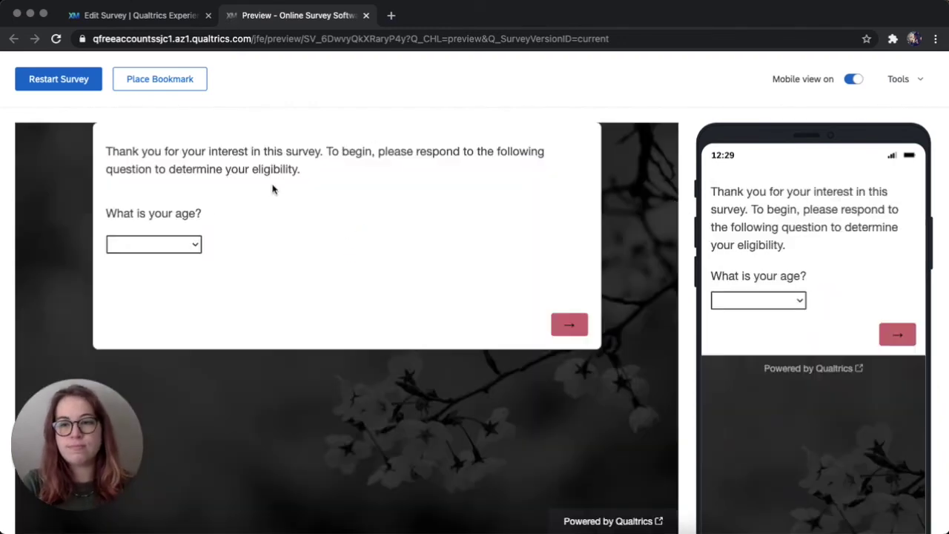
Preview answering 12 to 14 to check the ineligible ending, then restart the preview.
{"action": "left_click", "coordinate": [176, 245]}
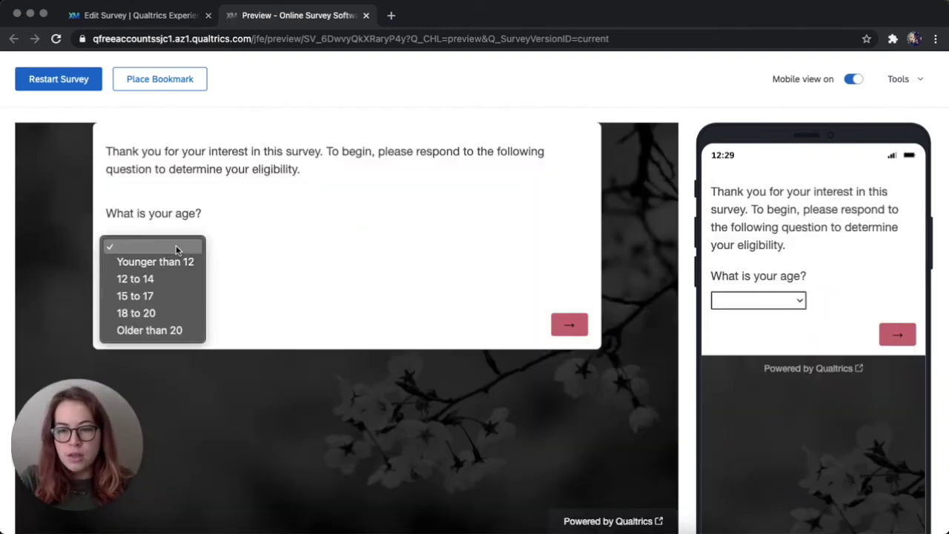
{"action": "left_click", "coordinate": [155, 280]}
{"action": "left_click", "coordinate": [581, 331]}
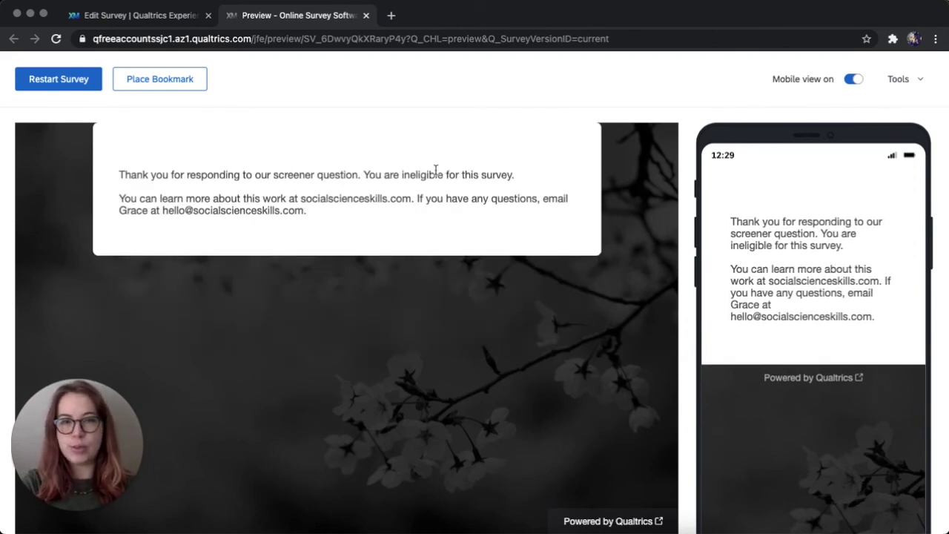
{"action": "left_click", "coordinate": [64, 85]}
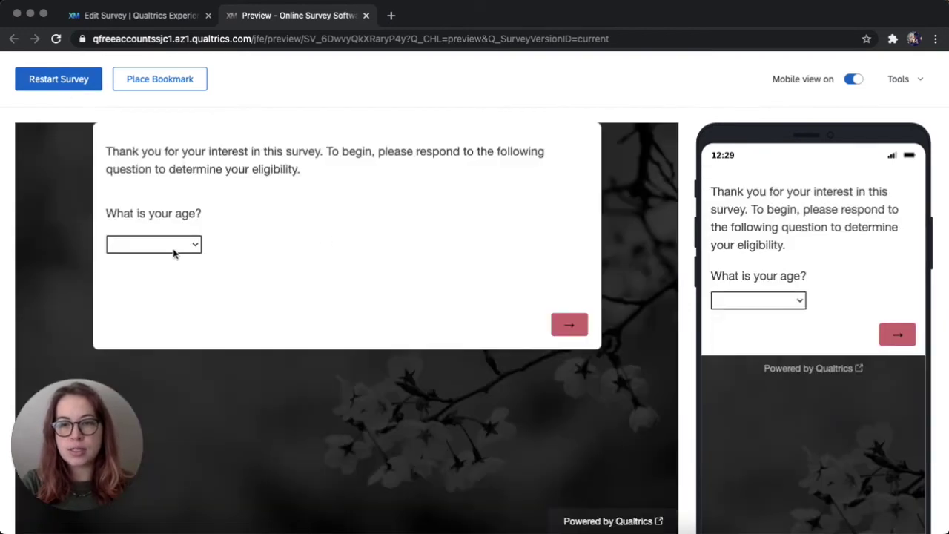
Retake the preview as Older than 20 answering Good, reaching the thank-you ending.
{"action": "left_click", "coordinate": [173, 254]}
{"action": "left_click", "coordinate": [160, 329]}
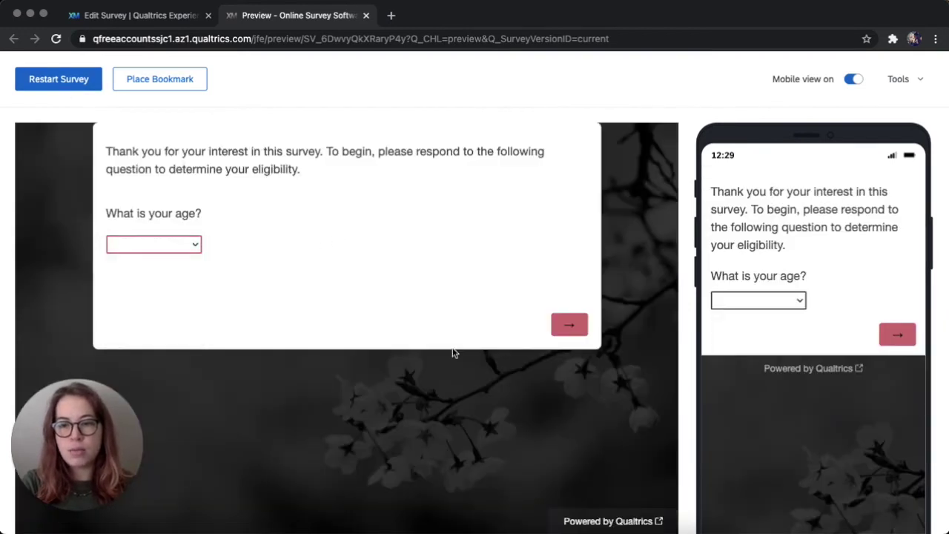
{"action": "left_click", "coordinate": [564, 333]}
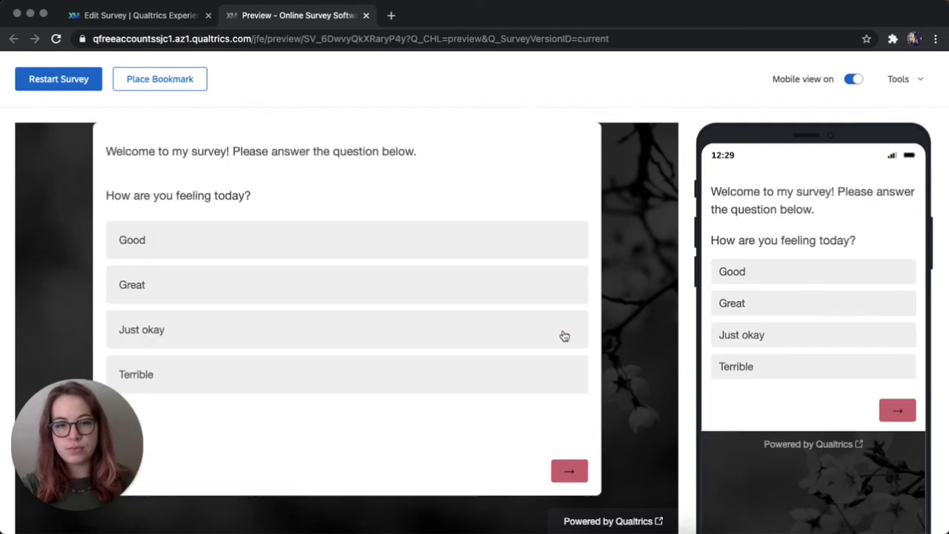
{"action": "left_click", "coordinate": [360, 236]}
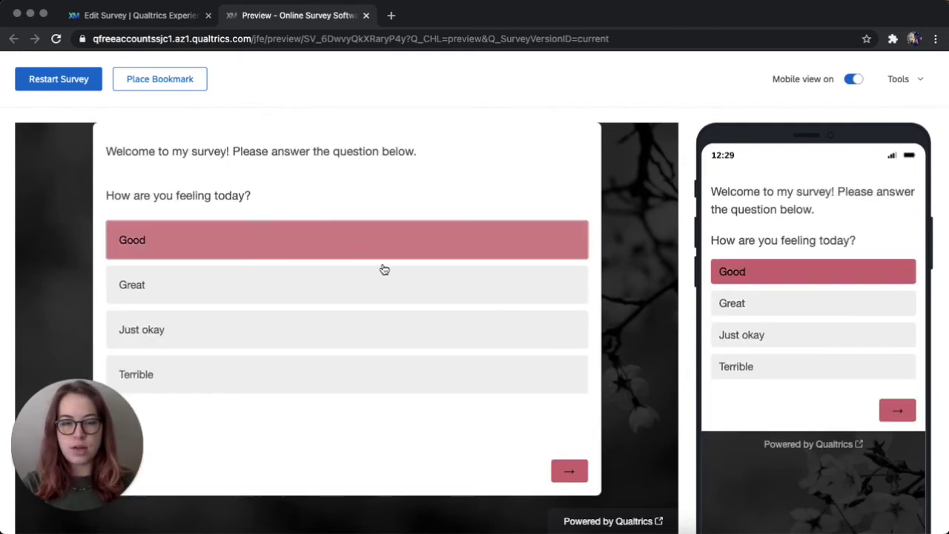
{"action": "left_click", "coordinate": [577, 473]}
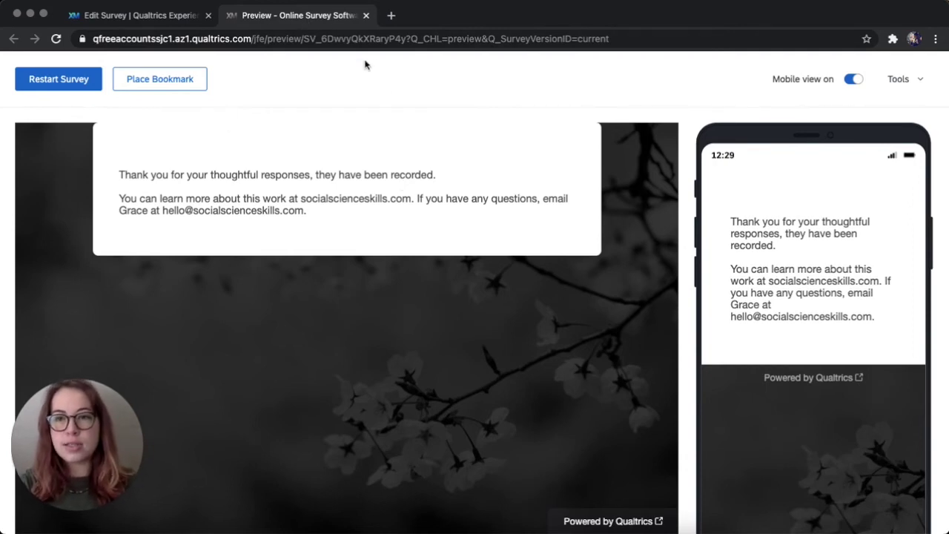
{"action": "left_click", "coordinate": [365, 14]}
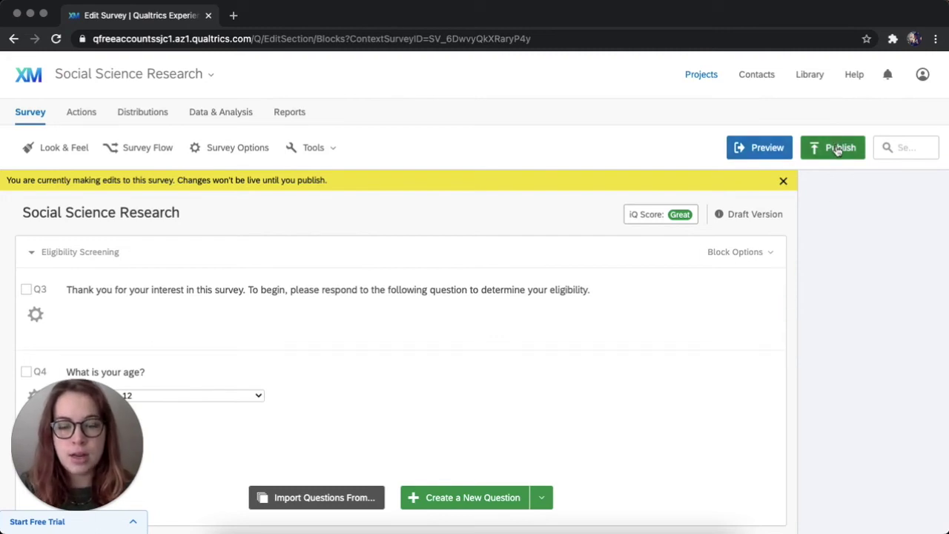
Publish the survey so it goes live with a Great iQ score.
{"action": "left_click", "coordinate": [837, 150]}
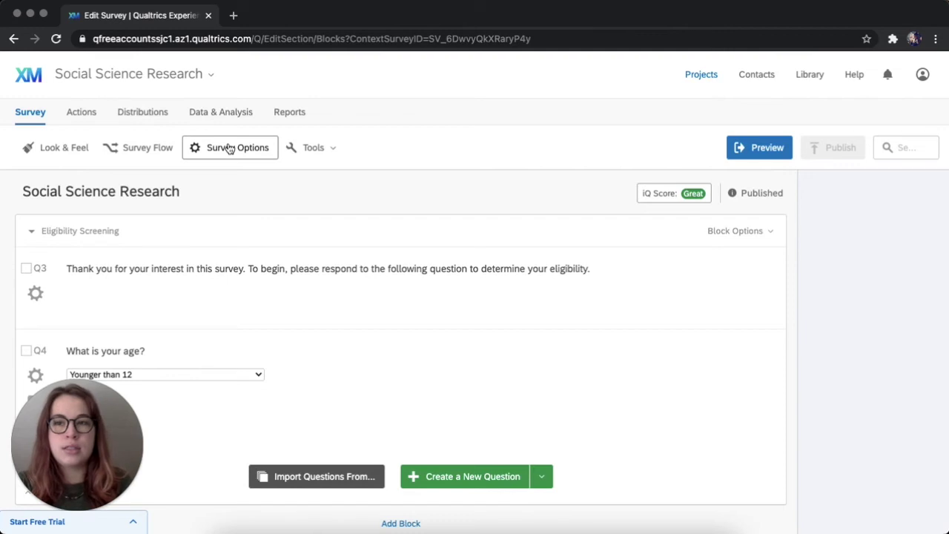
{"action": "left_click", "coordinate": [230, 148]}
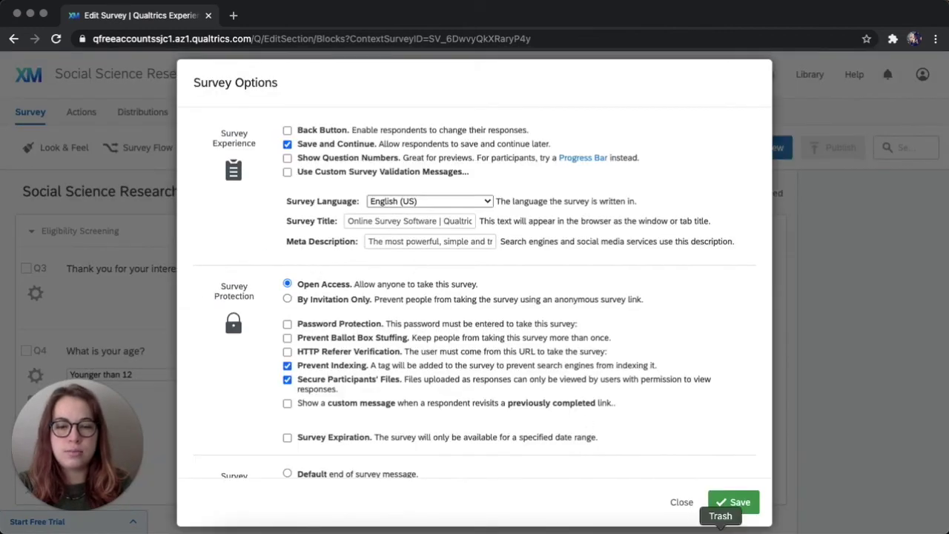
Set Survey Termination to Show Response Summary in Survey Options and save.
{"action": "left_click", "coordinate": [678, 503]}
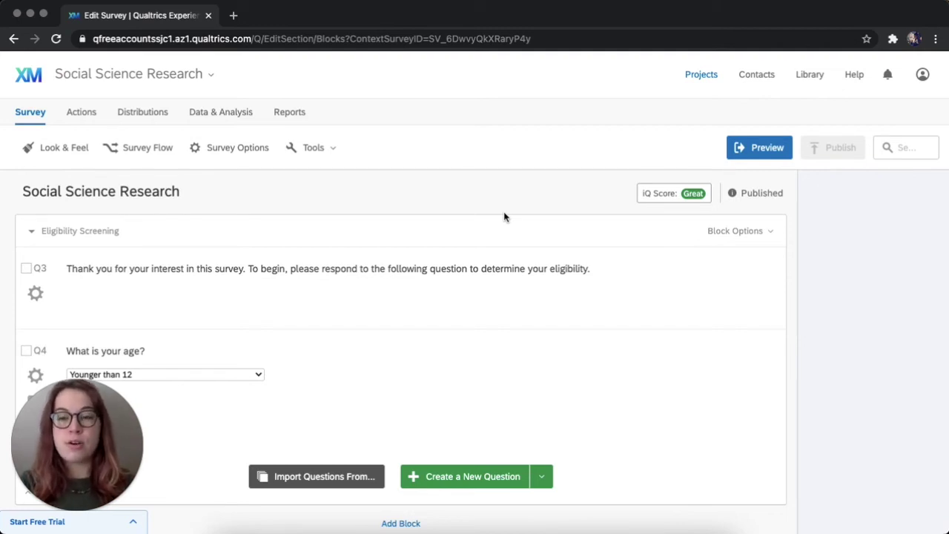
{"action": "left_click", "coordinate": [239, 145]}
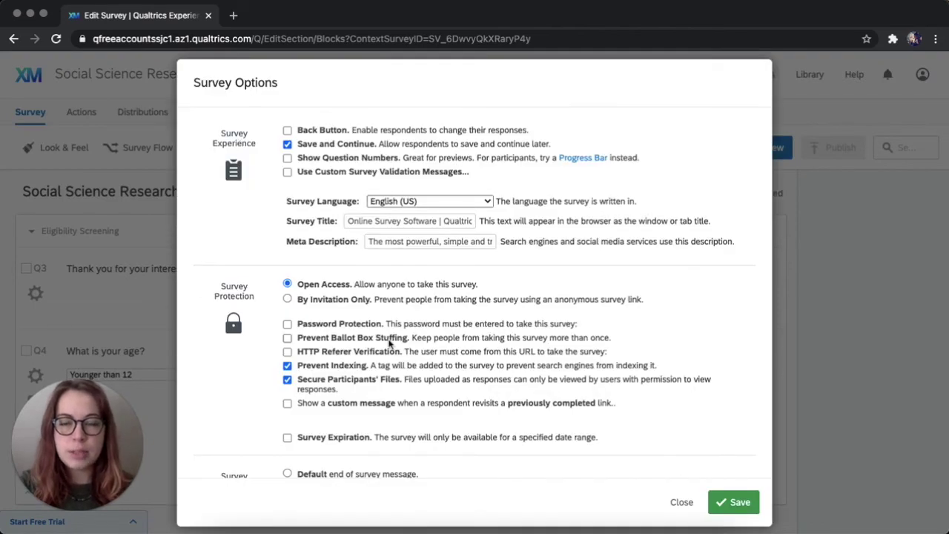
{"action": "scroll", "coordinate": [389, 343], "scroll_direction": "down", "scroll_amount": 1}
{"action": "scroll", "coordinate": [389, 343], "scroll_direction": "down", "scroll_amount": 10}
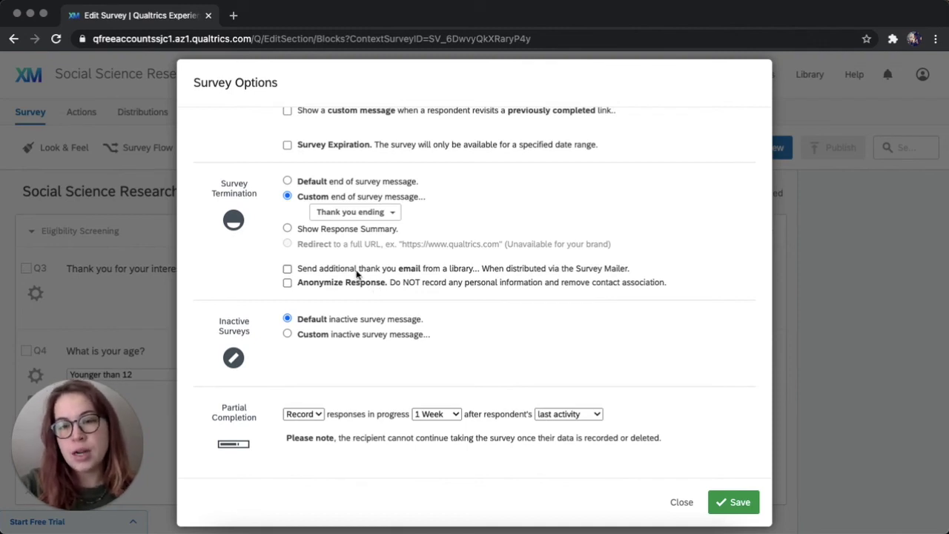
{"action": "left_click", "coordinate": [288, 229]}
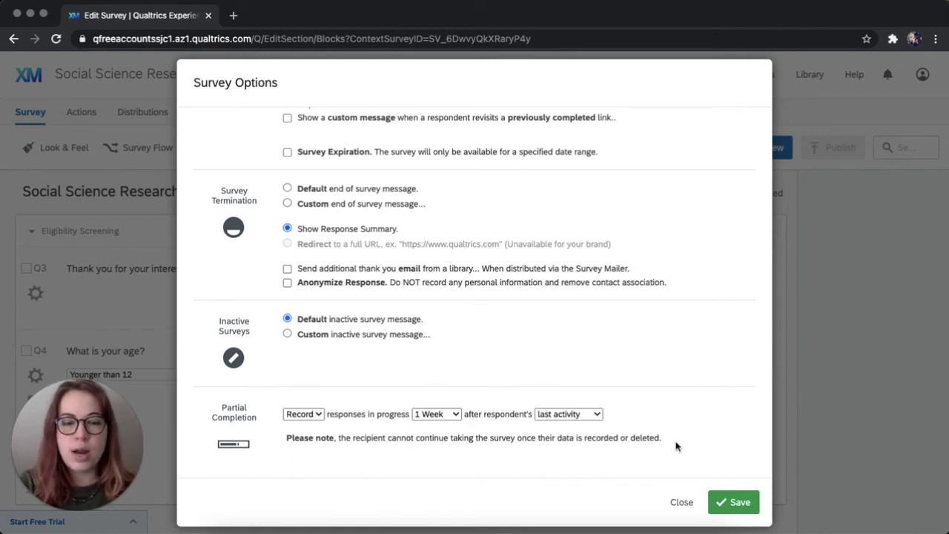
{"action": "left_click", "coordinate": [727, 503]}
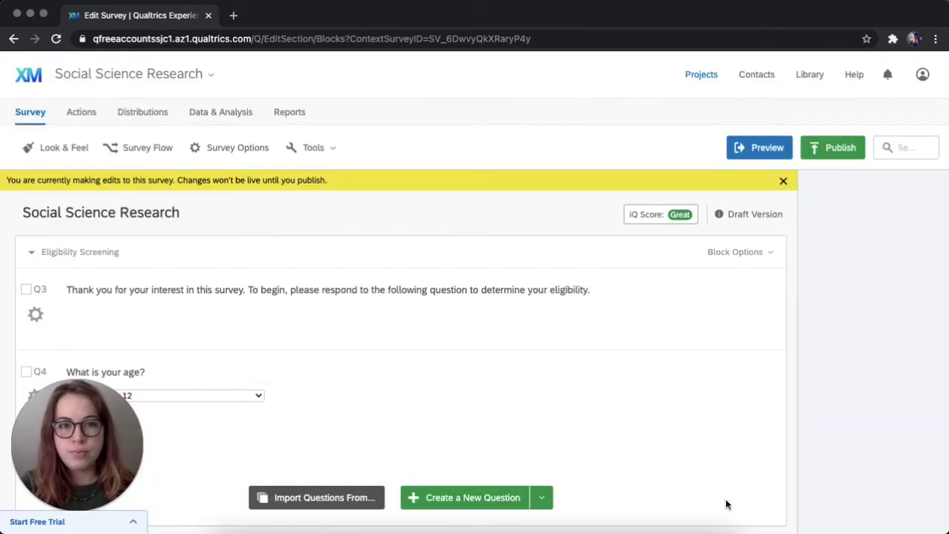
{"action": "left_click", "coordinate": [762, 155]}
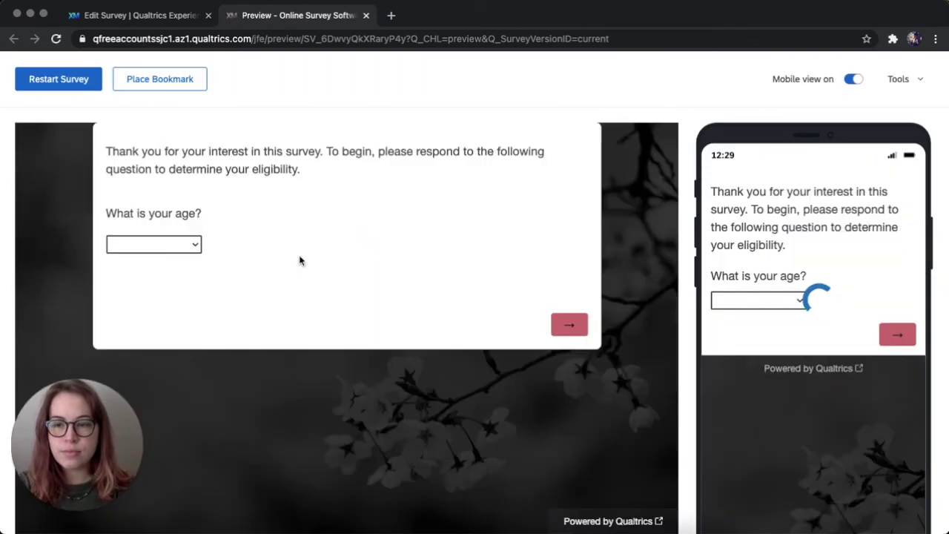
In the preview, answer age 18 to 20 and feeling Great, then finish the survey.
{"action": "left_click", "coordinate": [191, 245]}
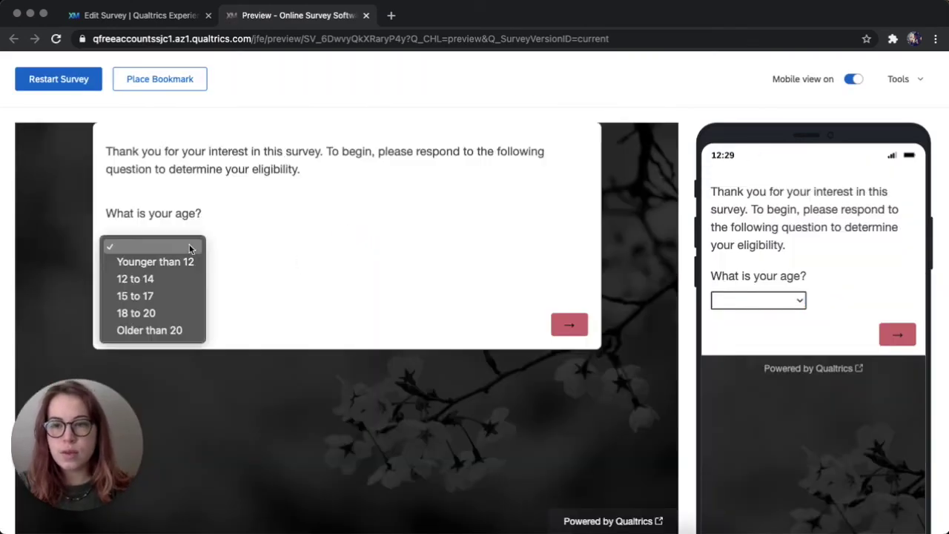
{"action": "left_click", "coordinate": [172, 312]}
{"action": "left_click", "coordinate": [579, 324]}
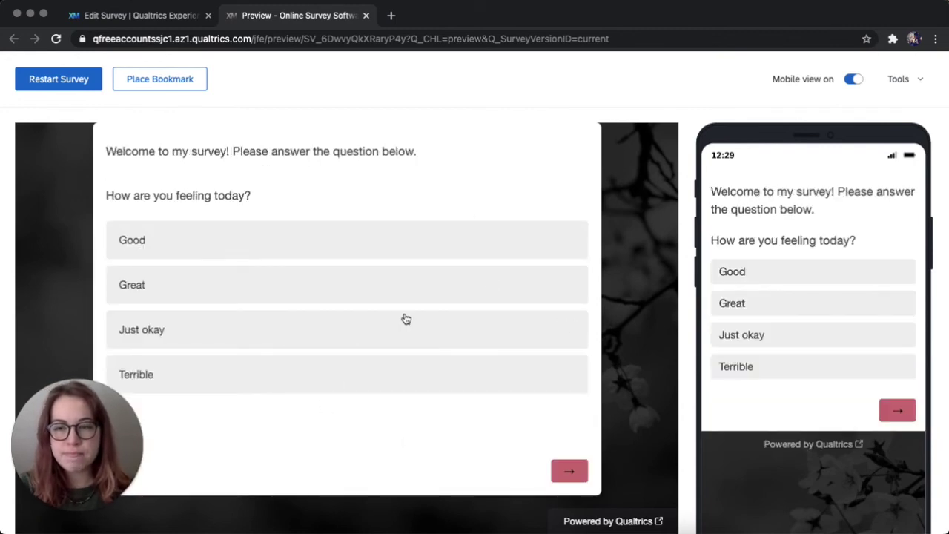
{"action": "left_click", "coordinate": [377, 305]}
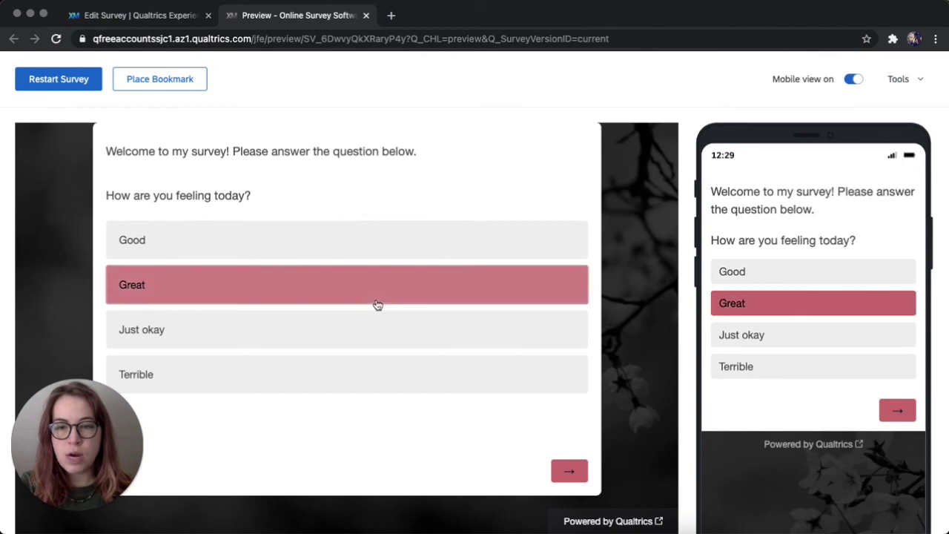
{"action": "left_click", "coordinate": [565, 473]}
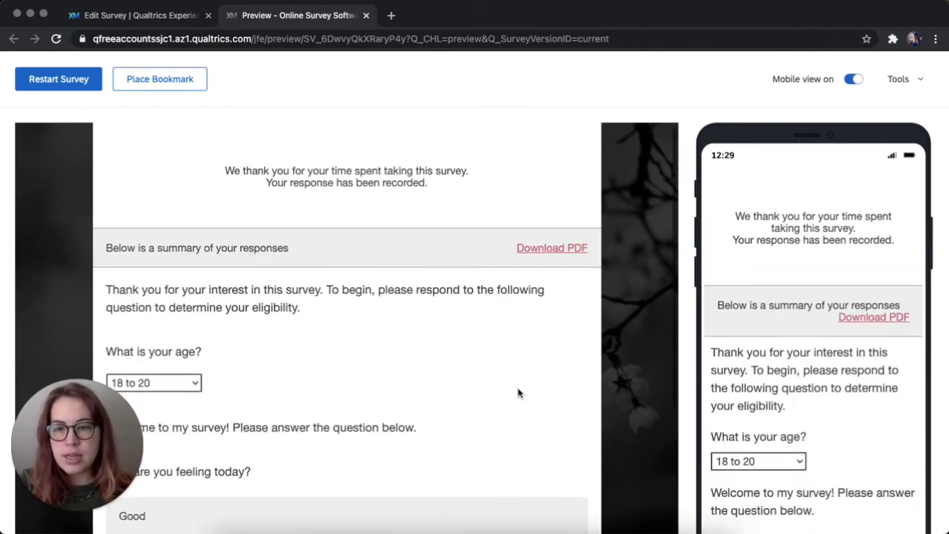
Review the response summary page showing the answers 18 to 20 and Great.
{"action": "scroll", "coordinate": [518, 393], "scroll_direction": "down", "scroll_amount": 1}
{"action": "scroll", "coordinate": [518, 393], "scroll_direction": "down", "scroll_amount": 3}
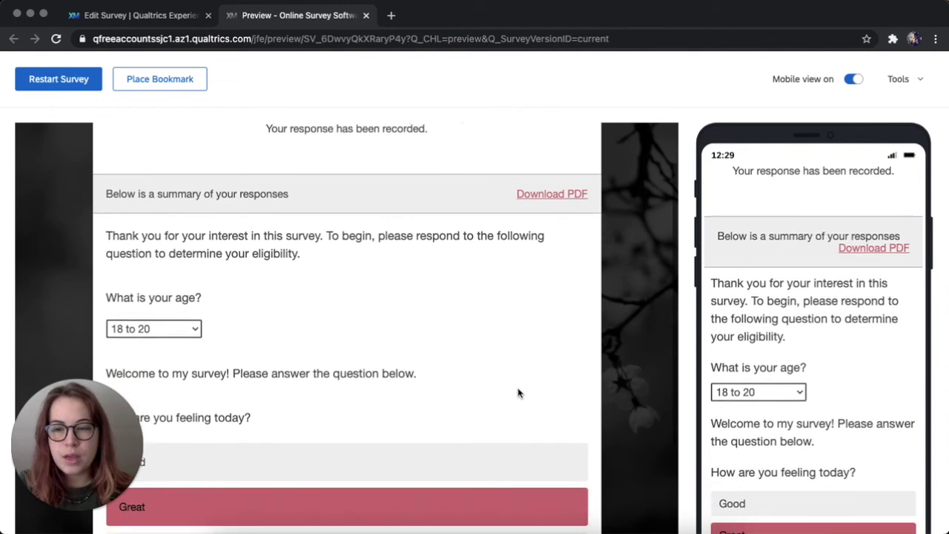
{"action": "scroll", "coordinate": [518, 393], "scroll_direction": "down", "scroll_amount": 3}
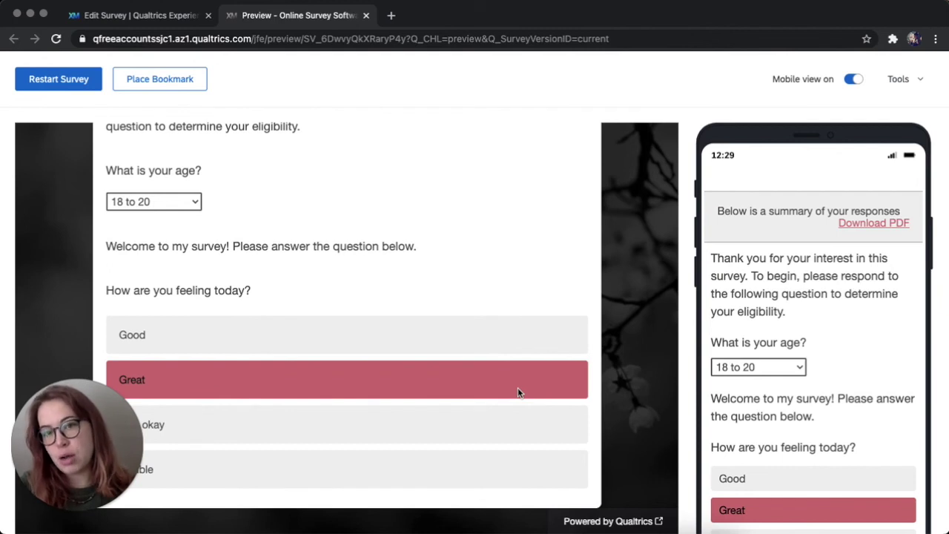
{"action": "scroll", "coordinate": [517, 393], "scroll_direction": "up", "scroll_amount": 6}
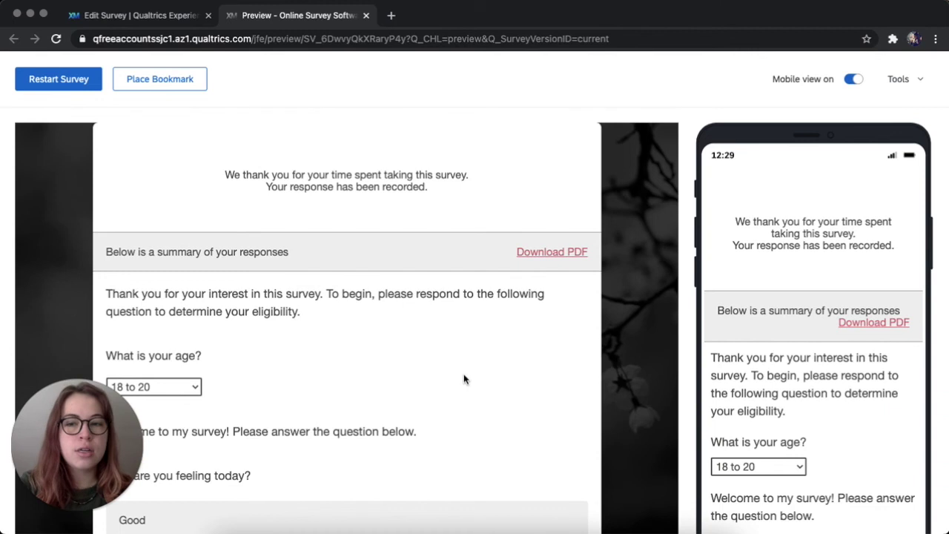
{"action": "scroll", "coordinate": [464, 380], "scroll_direction": "down", "scroll_amount": 1}
{"action": "scroll", "coordinate": [463, 380], "scroll_direction": "down", "scroll_amount": 1}
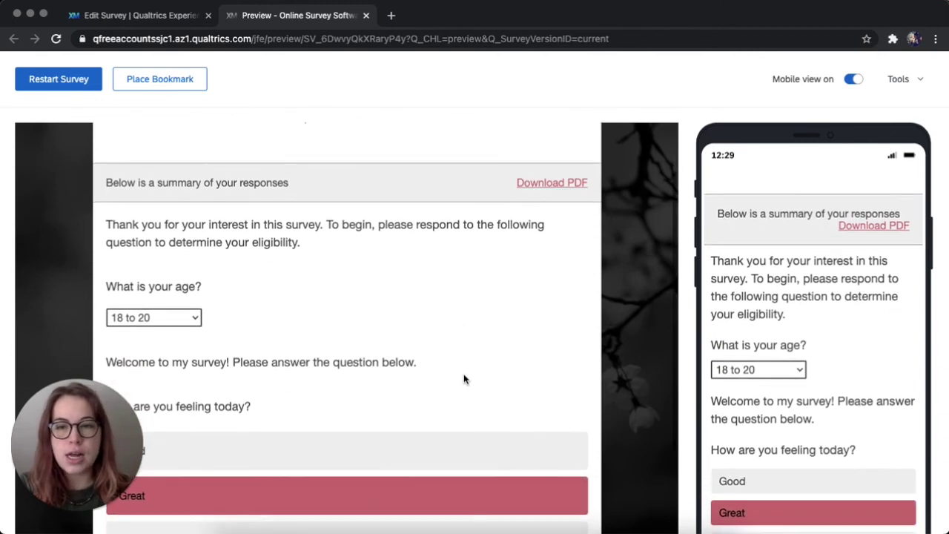
{"action": "scroll", "coordinate": [464, 379], "scroll_direction": "down", "scroll_amount": 2}
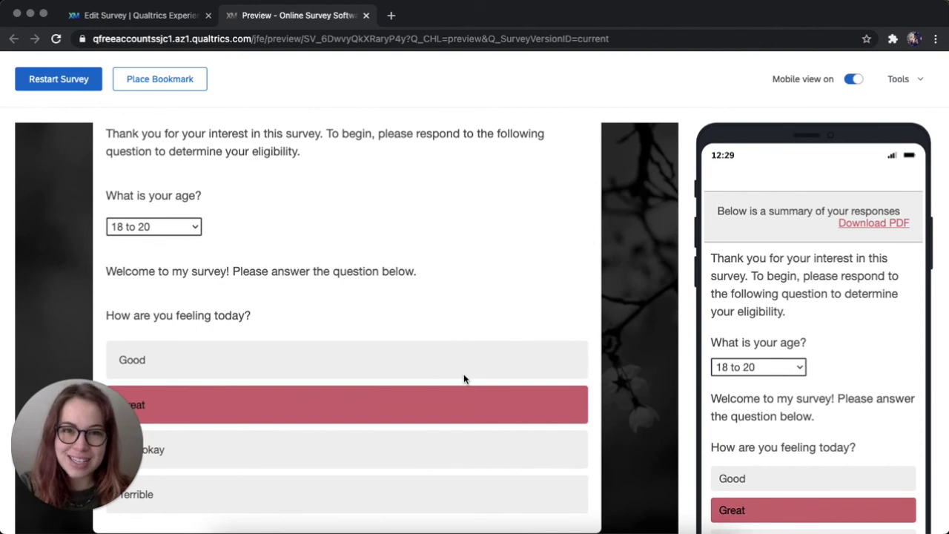
{"action": "scroll", "coordinate": [463, 378], "scroll_direction": "down", "scroll_amount": 1}
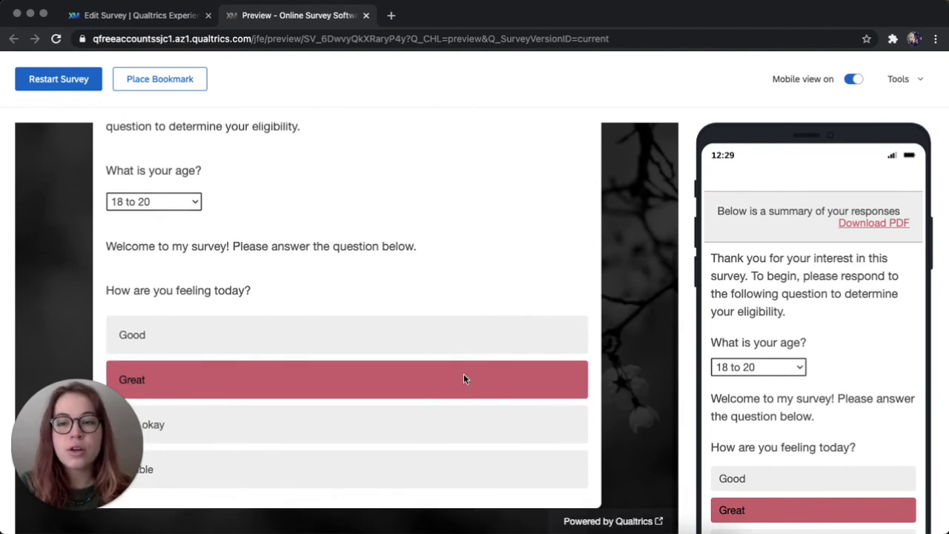
{"action": "scroll", "coordinate": [463, 378], "scroll_direction": "up", "scroll_amount": 2}
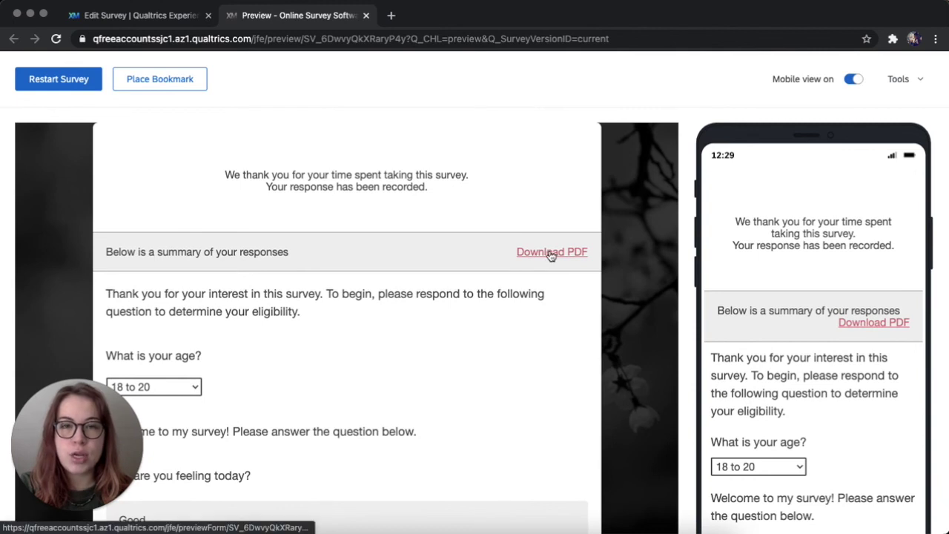
{"action": "scroll", "coordinate": [549, 318], "scroll_direction": "down", "scroll_amount": 1}
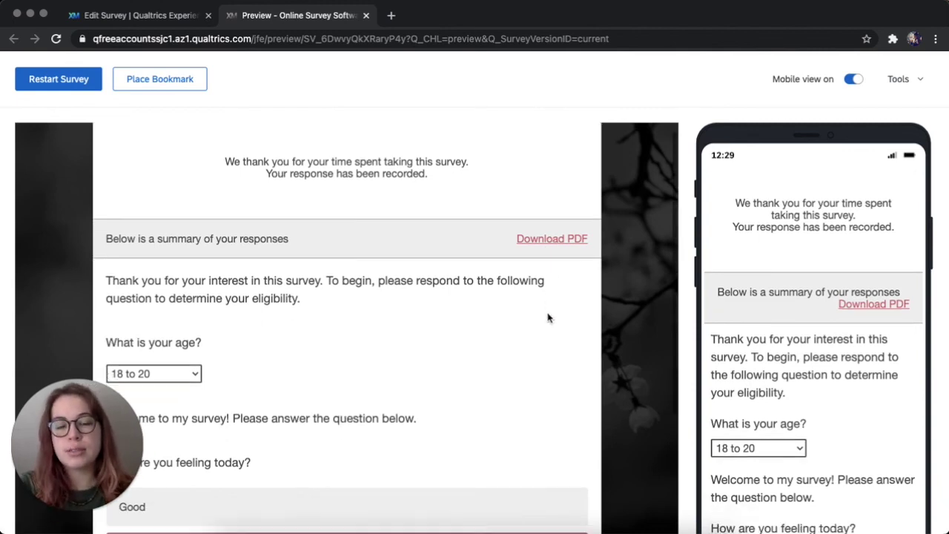
{"action": "scroll", "coordinate": [549, 319], "scroll_direction": "up", "scroll_amount": 1}
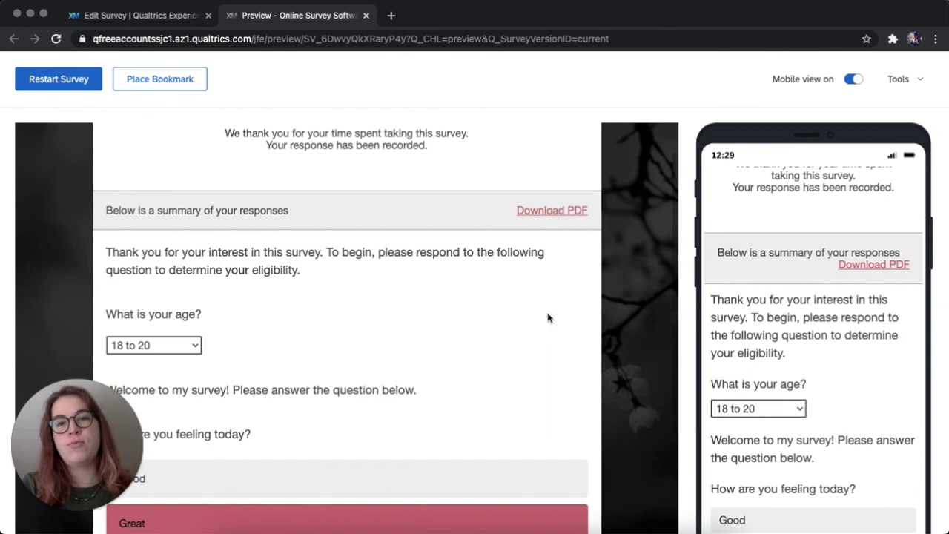